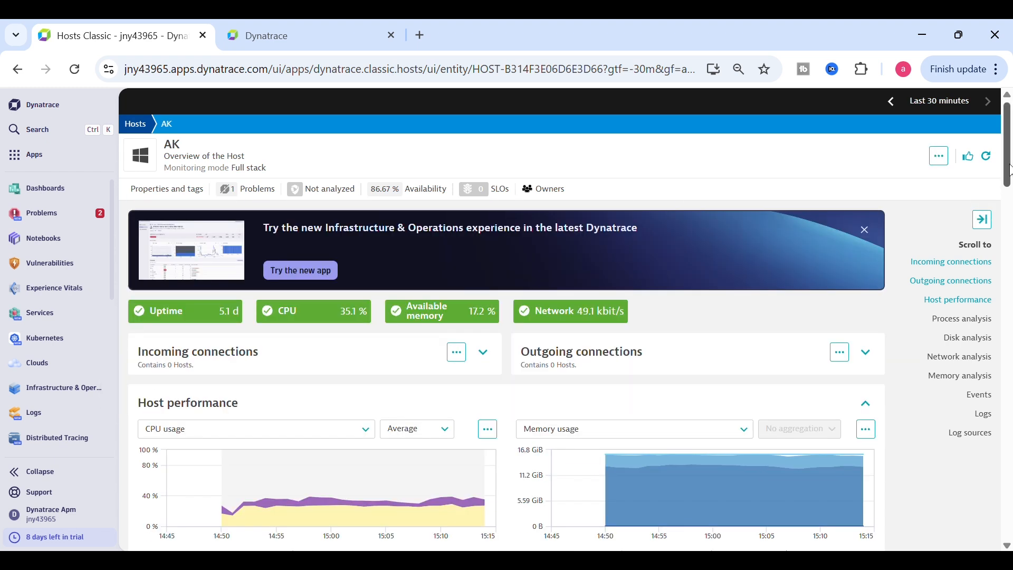
Review host AK's listed log sources, then open Settings from the host's actions menu
left_click_drag(1009, 156, 1012, 314)
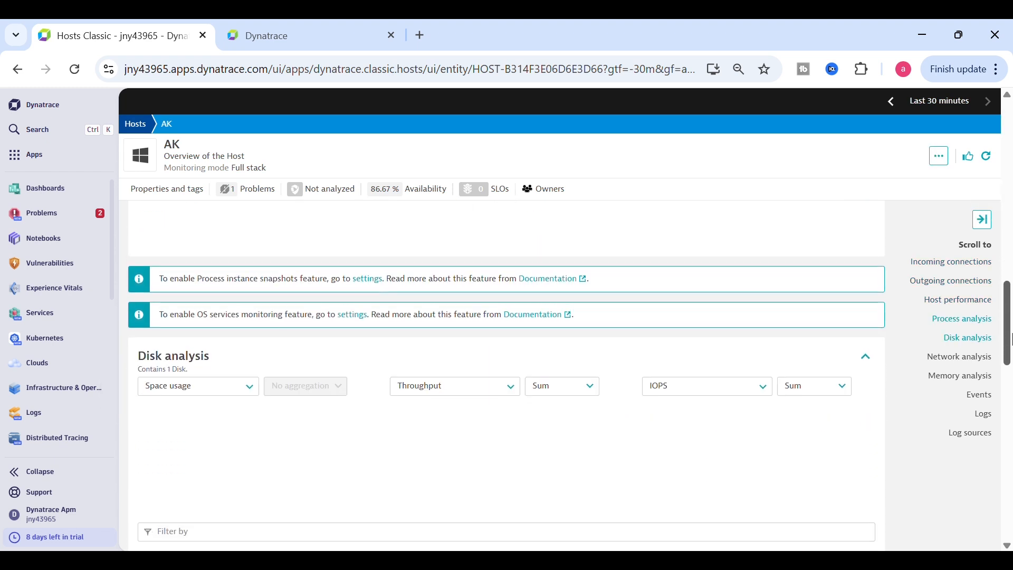
left_click(985, 415)
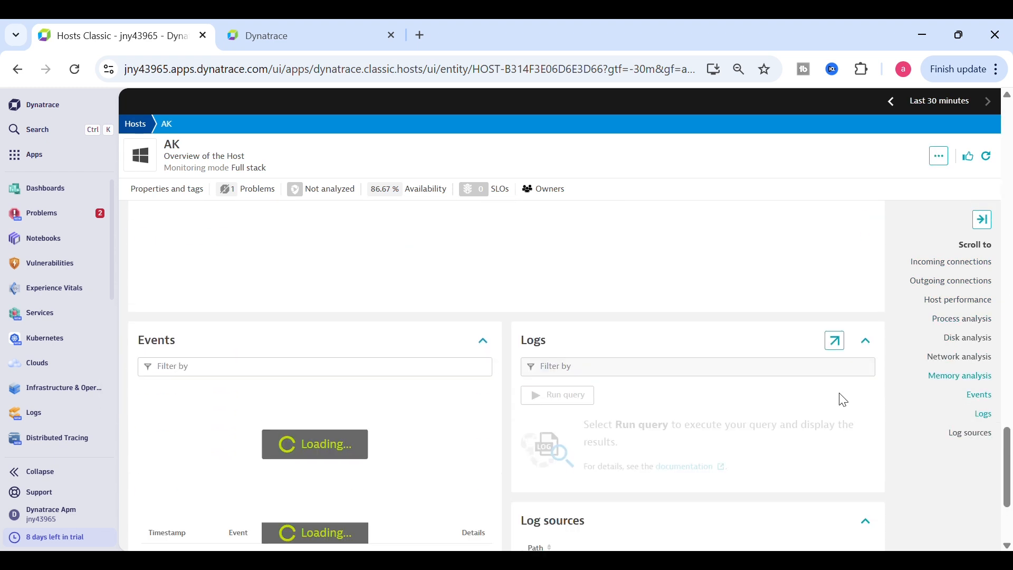
left_click_drag(1010, 417, 1009, 455)
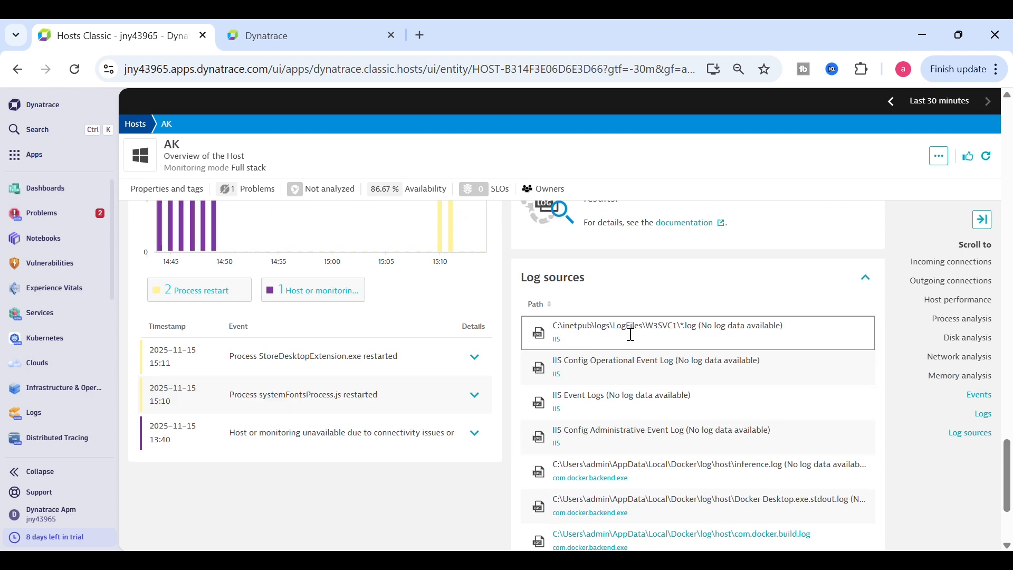
left_click_drag(794, 327, 552, 337)
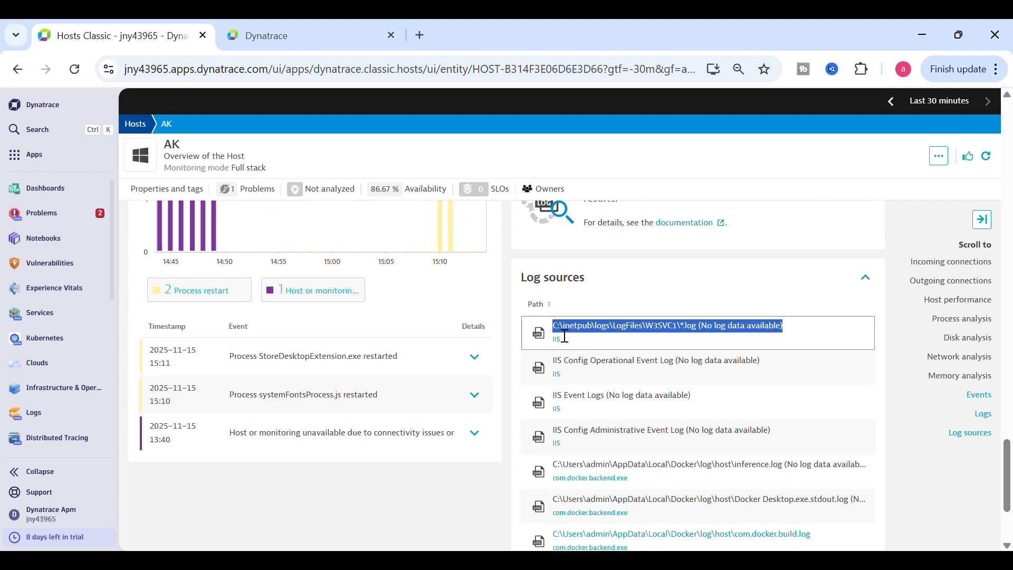
left_click(939, 156)
left_click(866, 349)
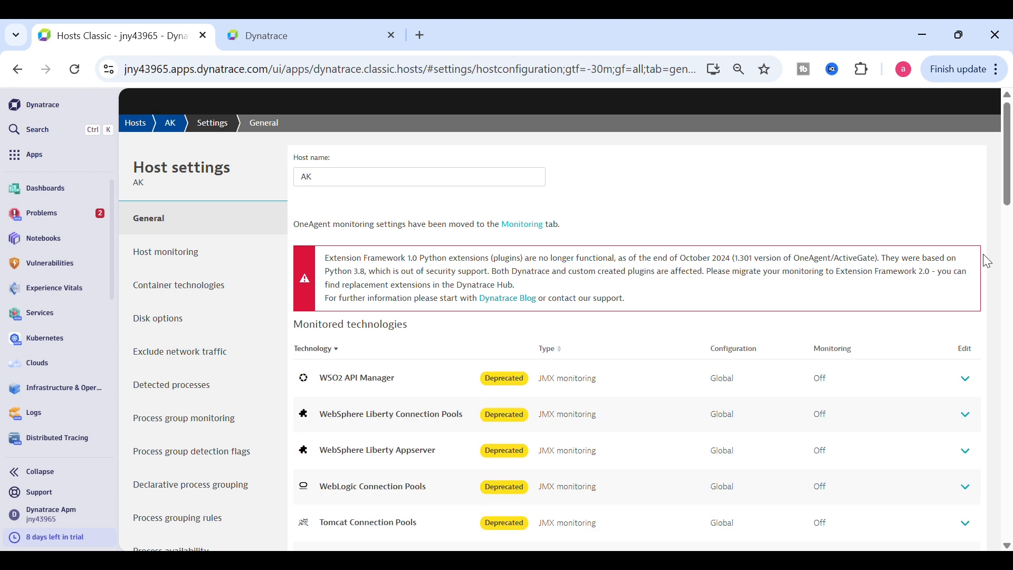
Go to Log Monitoring › Custom log sources in host AK's settings
left_click_drag(1008, 207, 1010, 288)
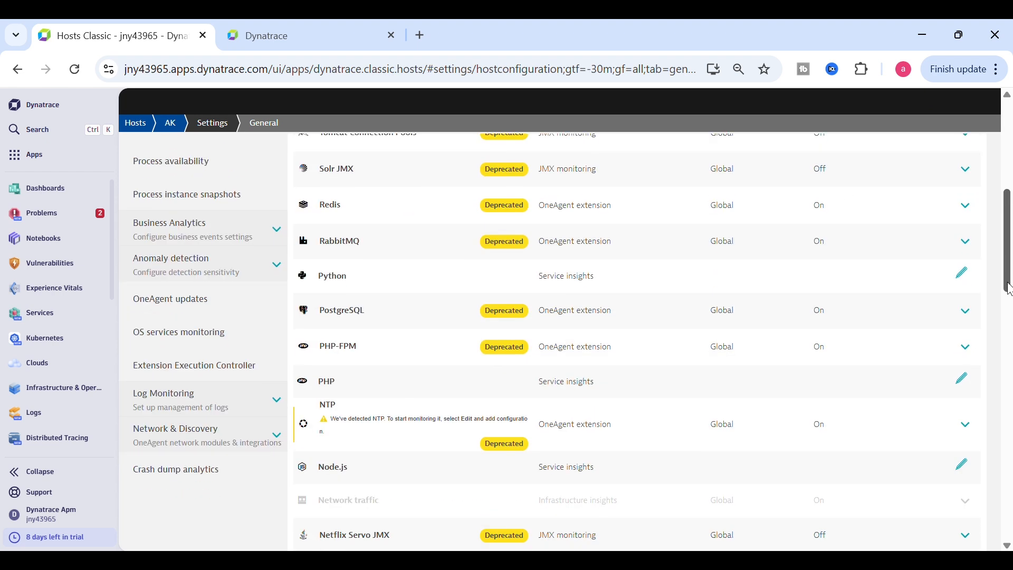
left_click(241, 404)
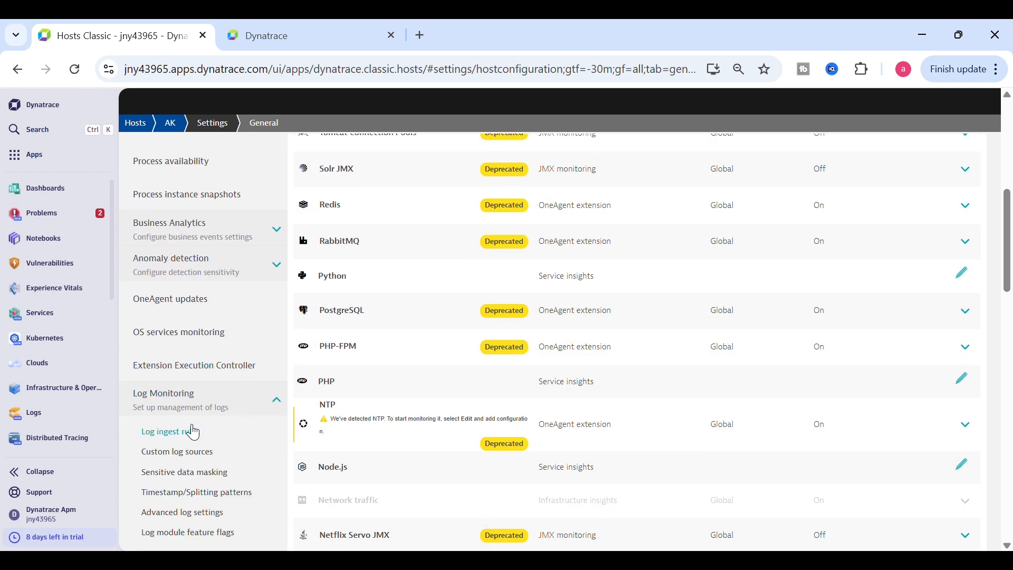
left_click(188, 454)
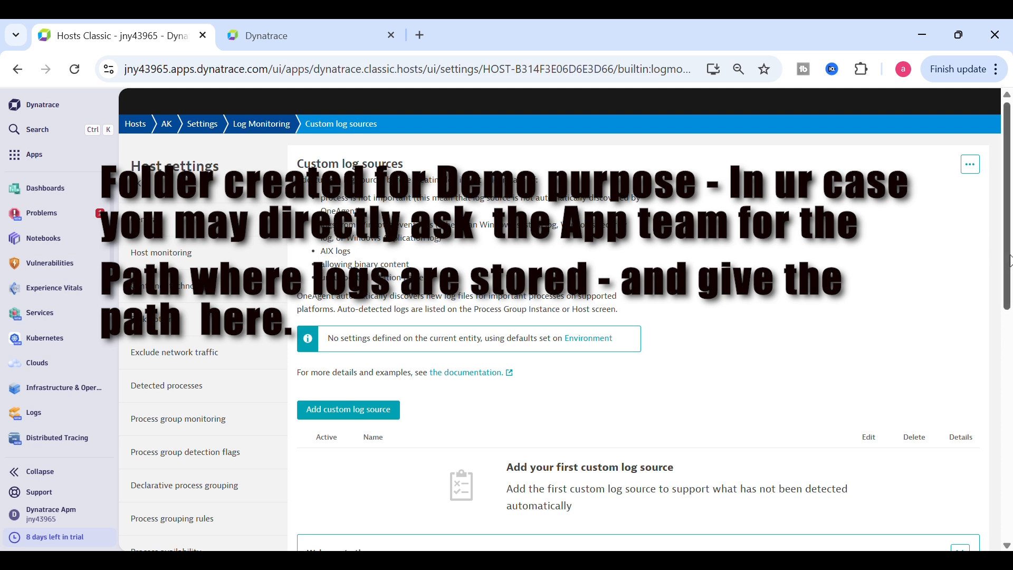
Add a custom log source rule with path C:\demo-logs\app.log.txt, replacing the folder-only path
left_click(359, 410)
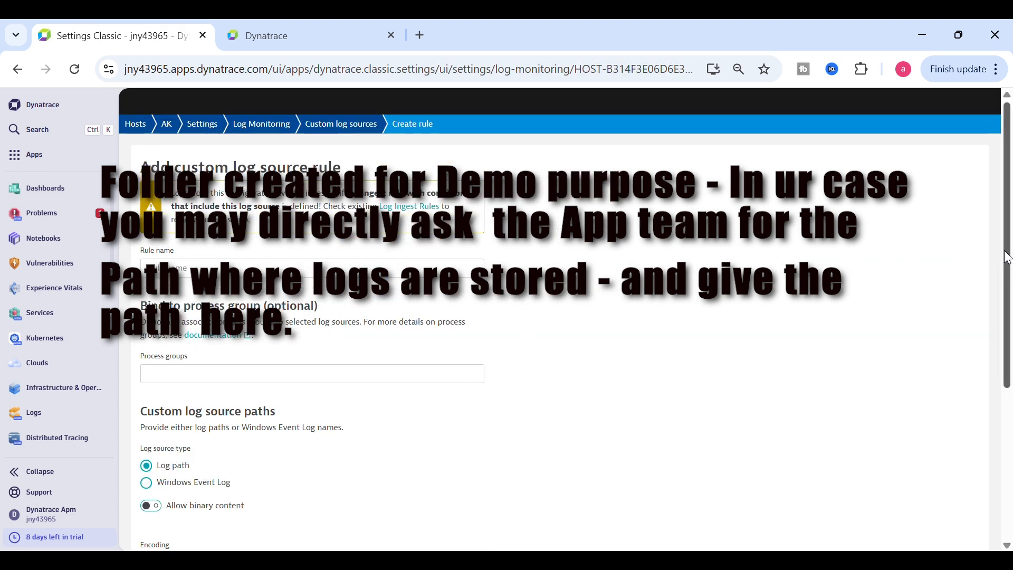
scroll(1009, 258, "down", 5)
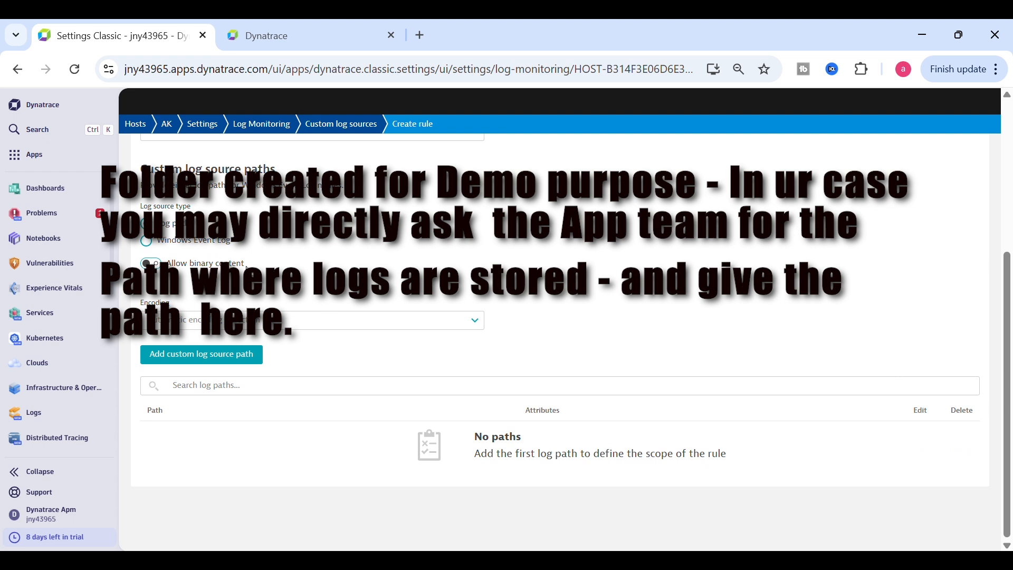
left_click(173, 352)
left_click(190, 410)
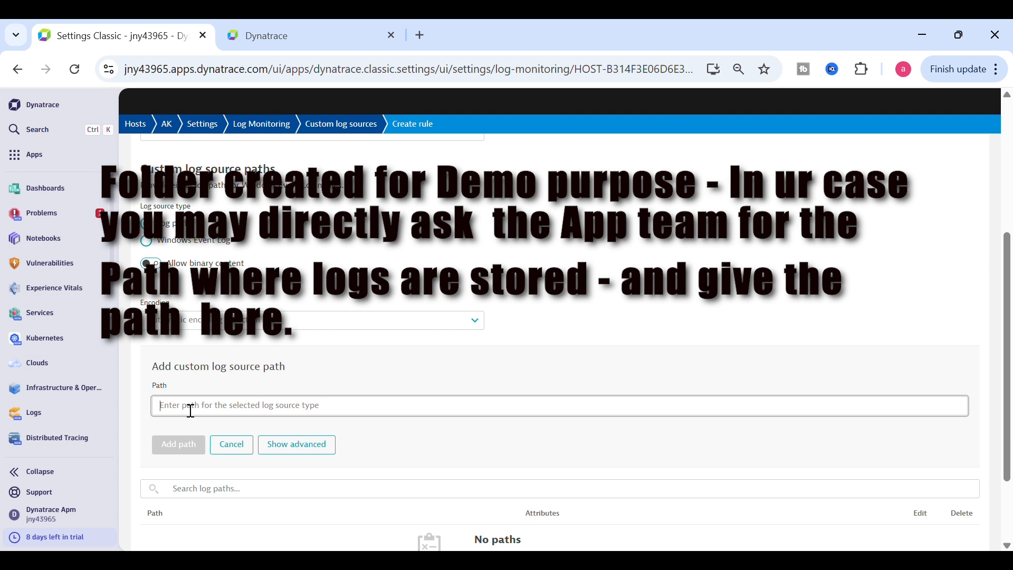
type("\"C:\\demo-logs\"")
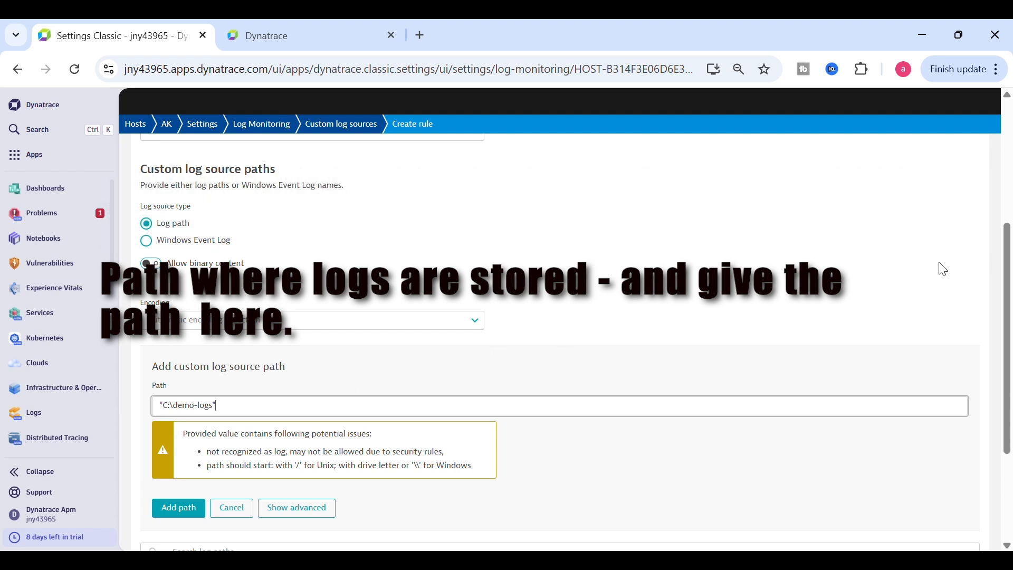
left_click_drag(236, 407, 118, 401)
key("BackSpace")
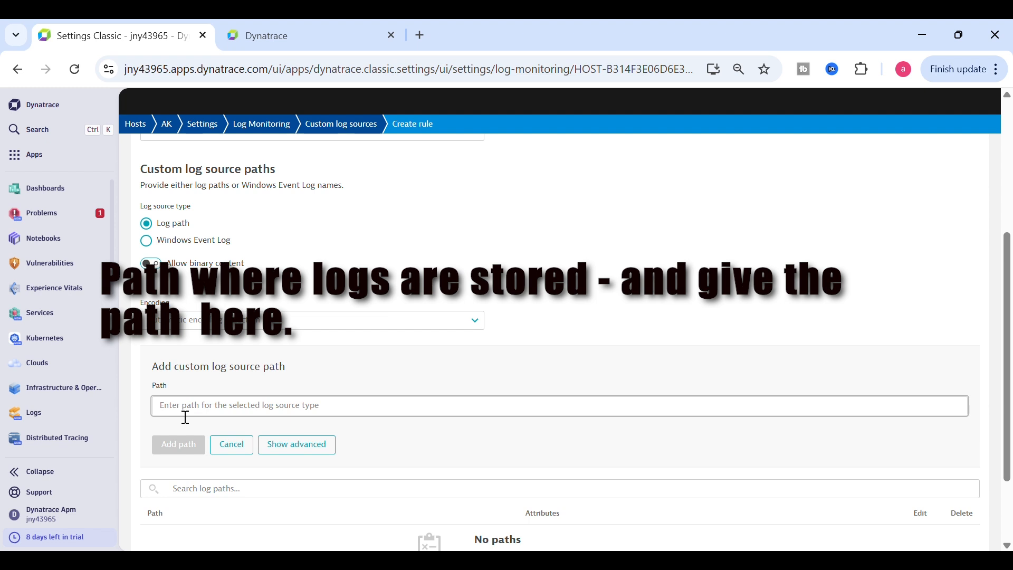
type("C:\\demo-logs\\app.log.txt")
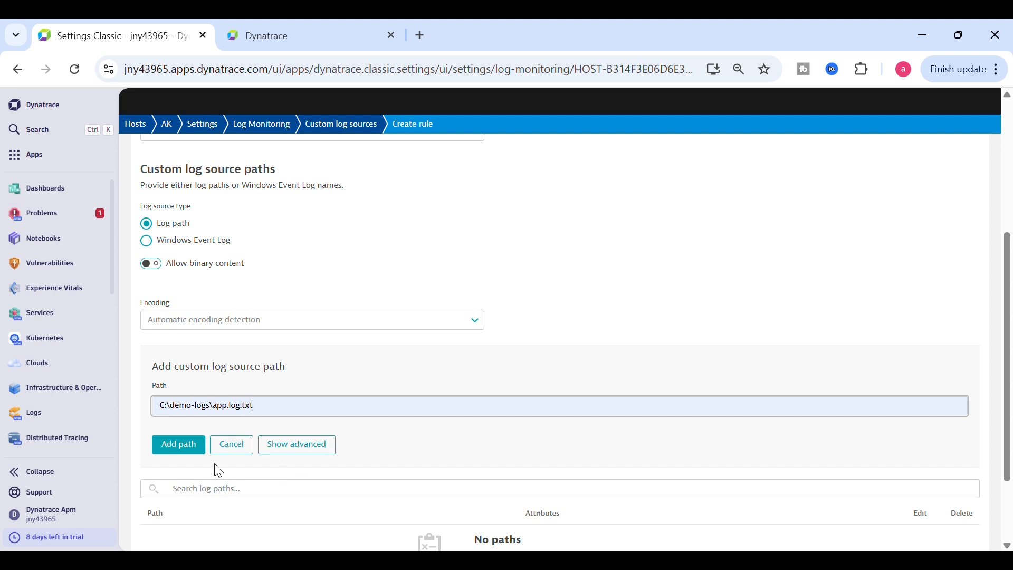
left_click(180, 447)
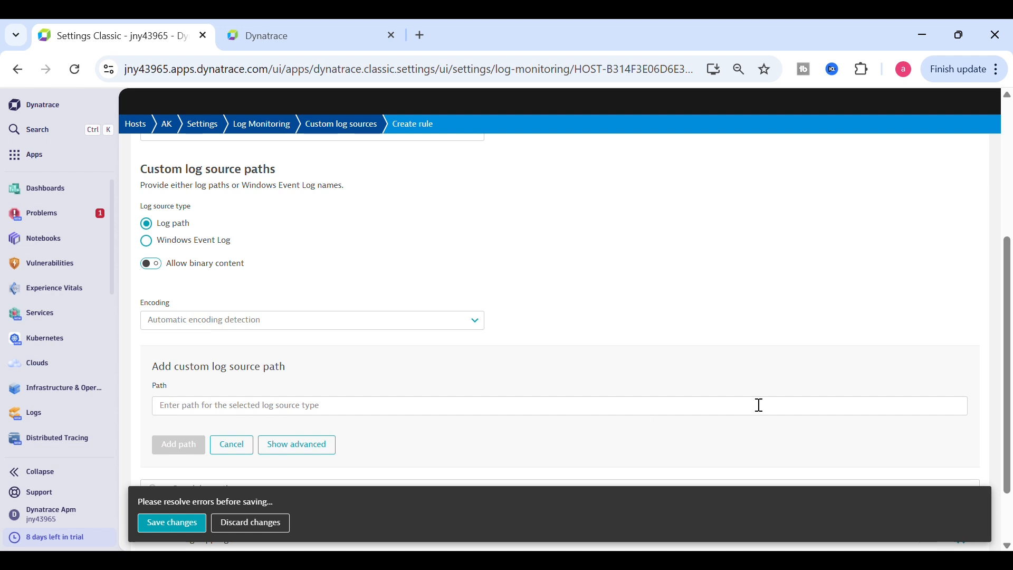
Name the new rule 'Custom Logs' and save it
left_click(172, 525)
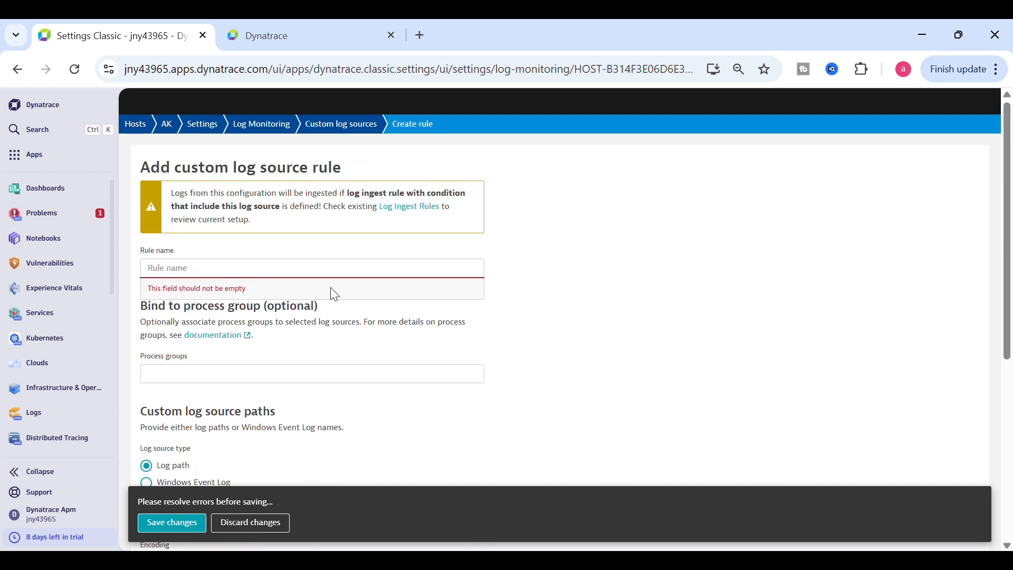
left_click(274, 275)
type("Custom Logs")
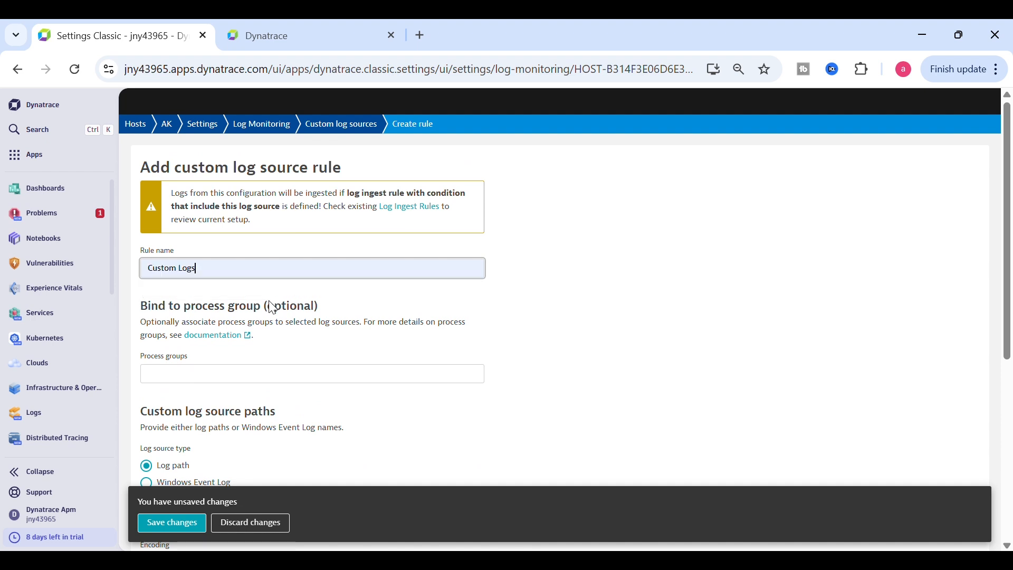
left_click(180, 525)
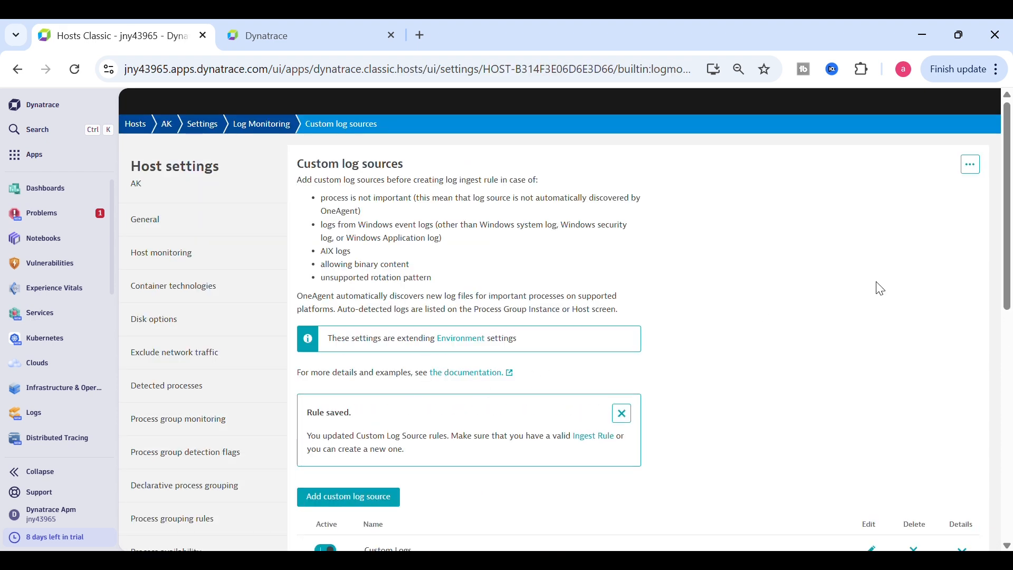
Check the Custom Logs rule's details for its path, then return to host AK's overview
left_click_drag(1009, 242, 1009, 429)
left_click(971, 338)
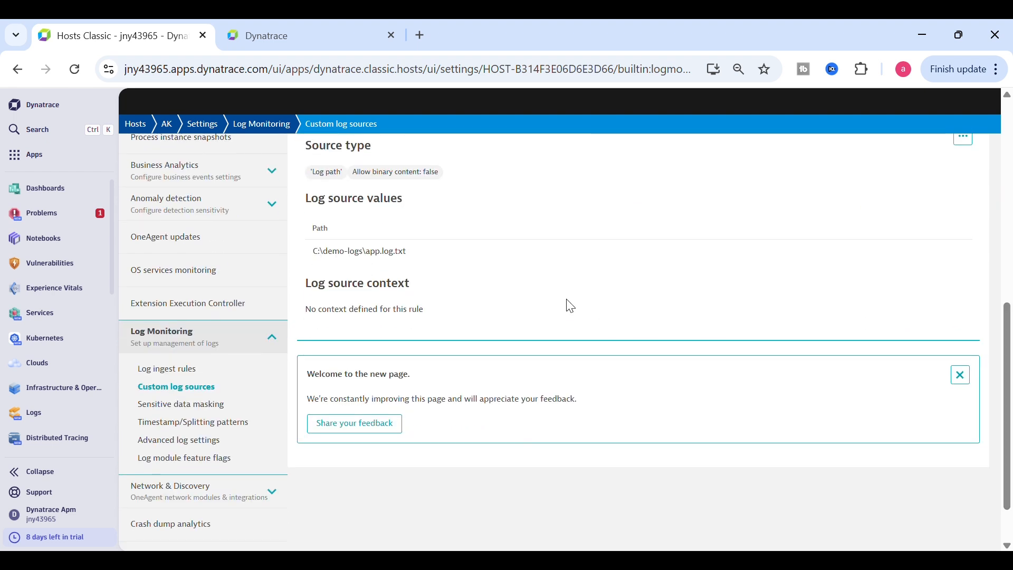
left_click_drag(443, 260, 293, 261)
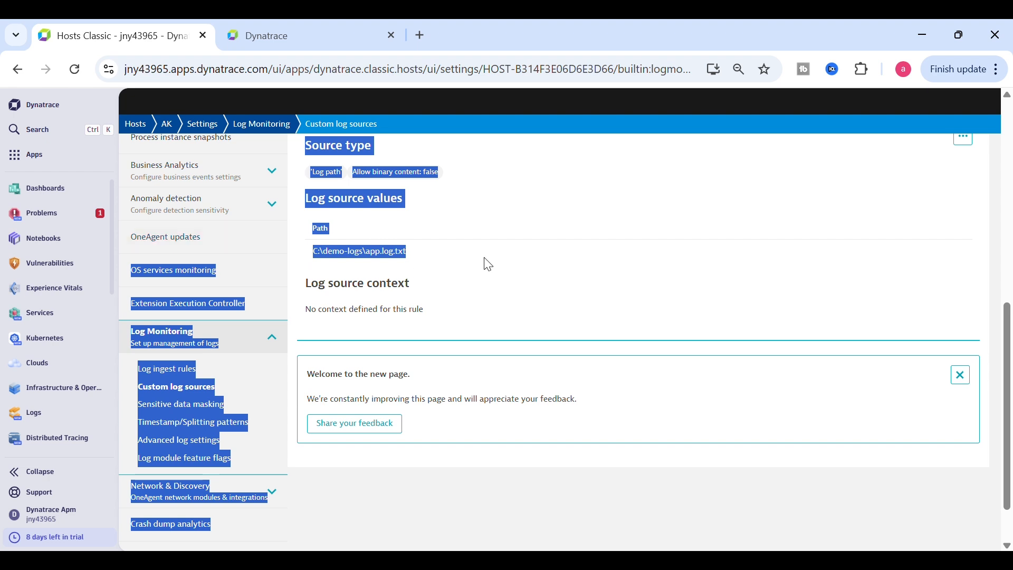
left_click(543, 232)
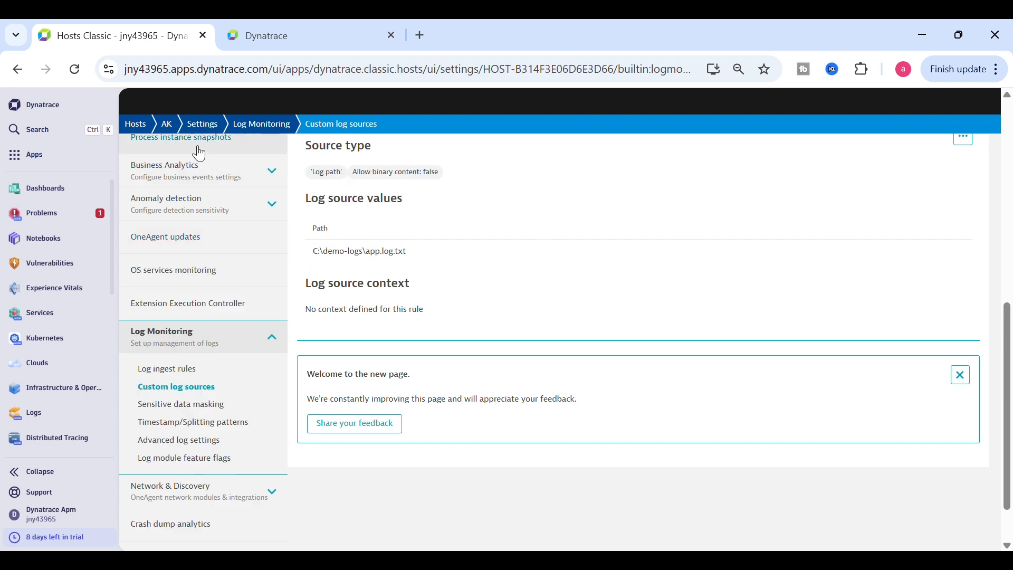
left_click(167, 124)
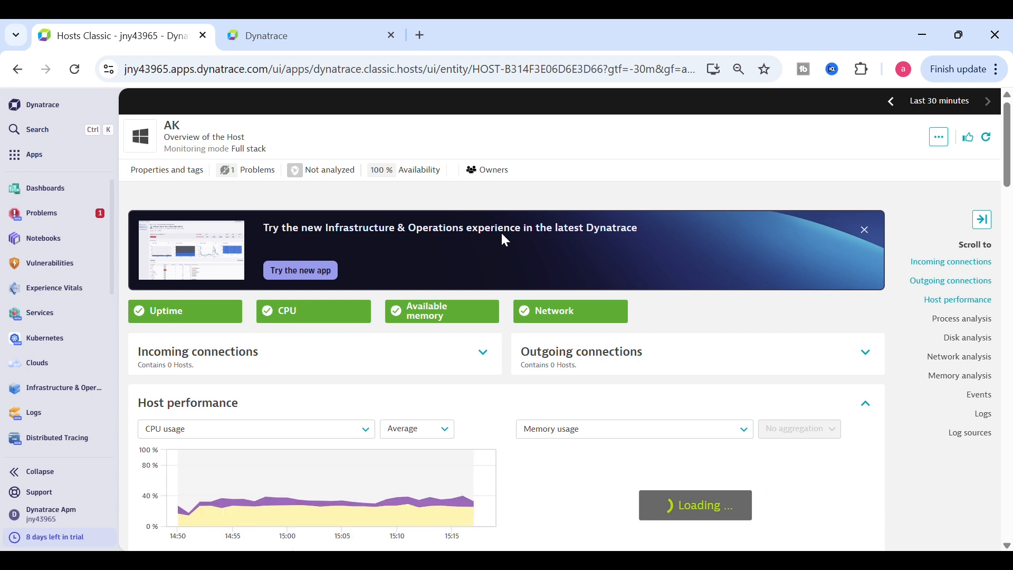
Scroll host AK's page through Events and Logs down to Log sources
left_click_drag(1009, 180, 1009, 248)
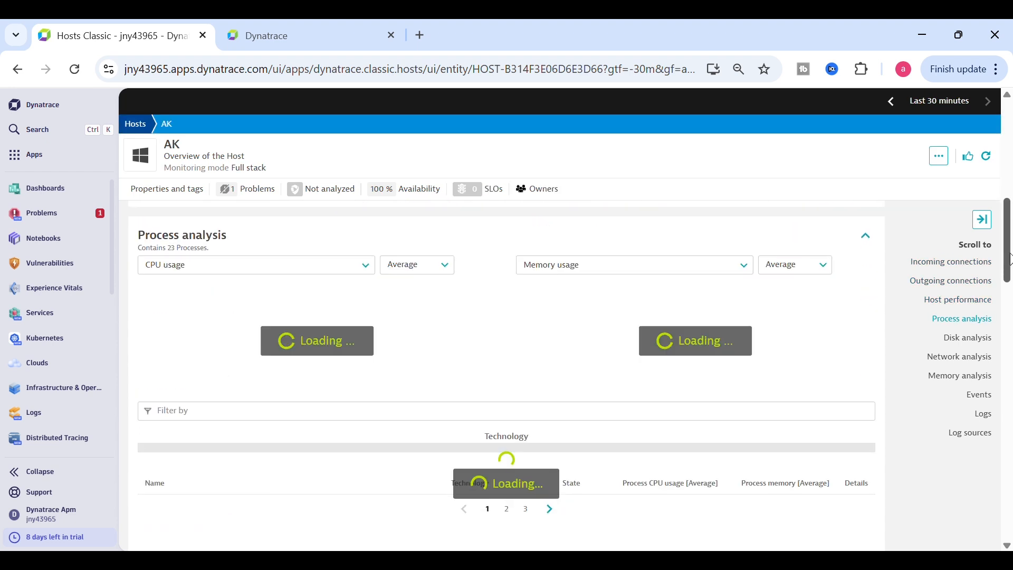
left_click(988, 419)
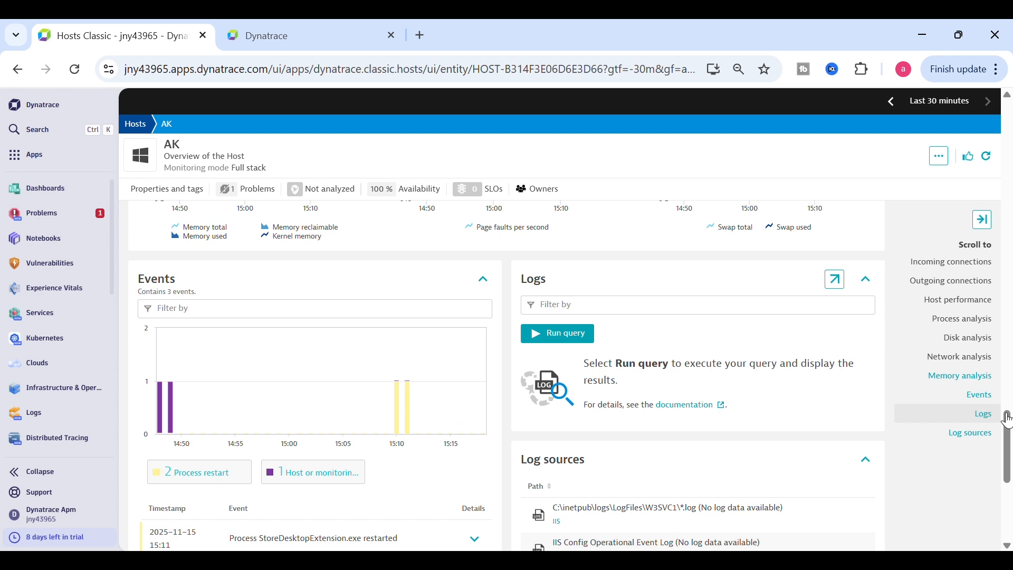
left_click_drag(1008, 419, 1008, 447)
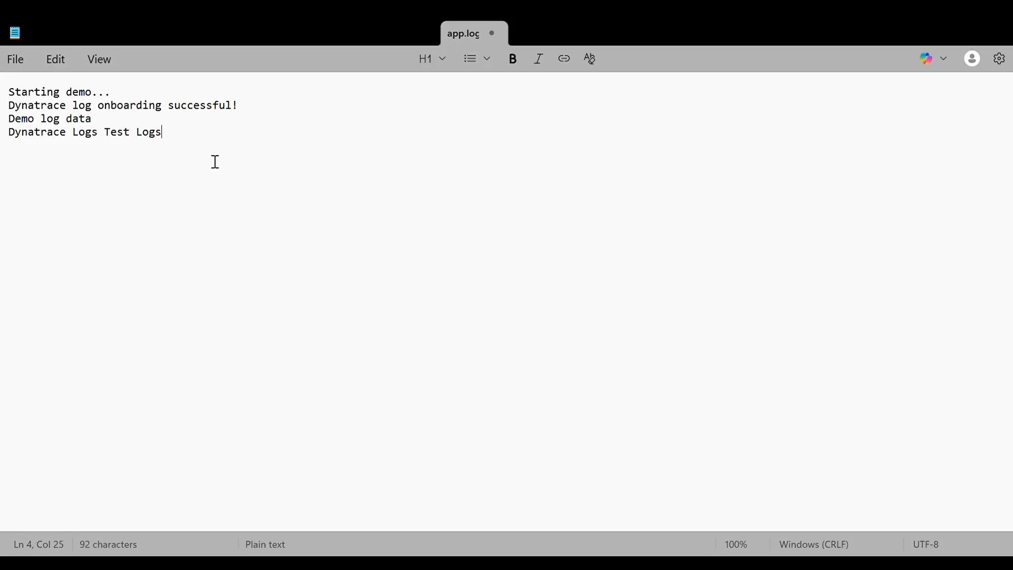
Add a new line 'Test Log 1' at the end of app.log in Notepad
key("Return")
type("Test Log 1")
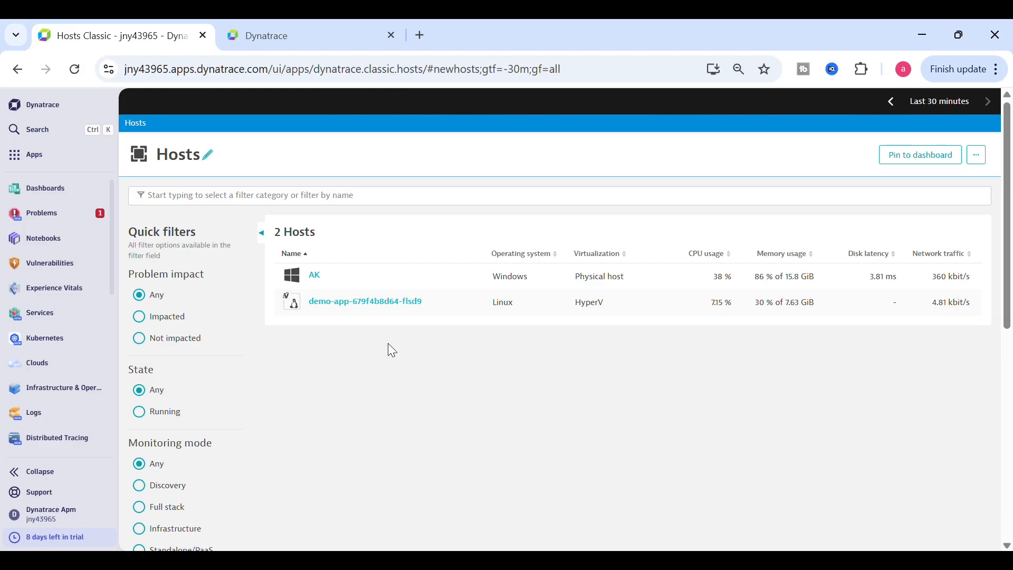
From host AK's overview, open Logs and events for the C:\demo-logs\app.log.txt source
left_click(330, 285)
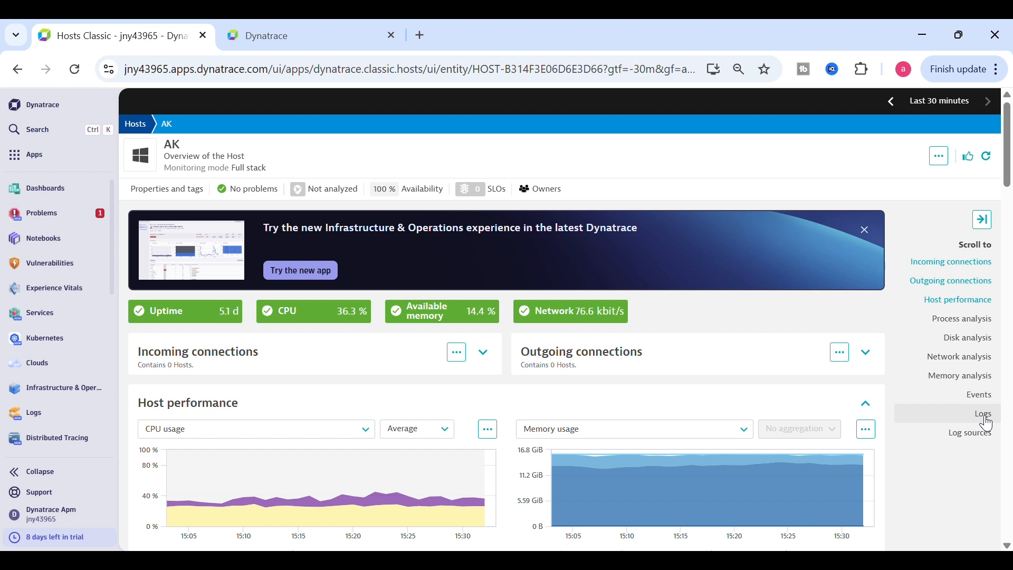
left_click(984, 417)
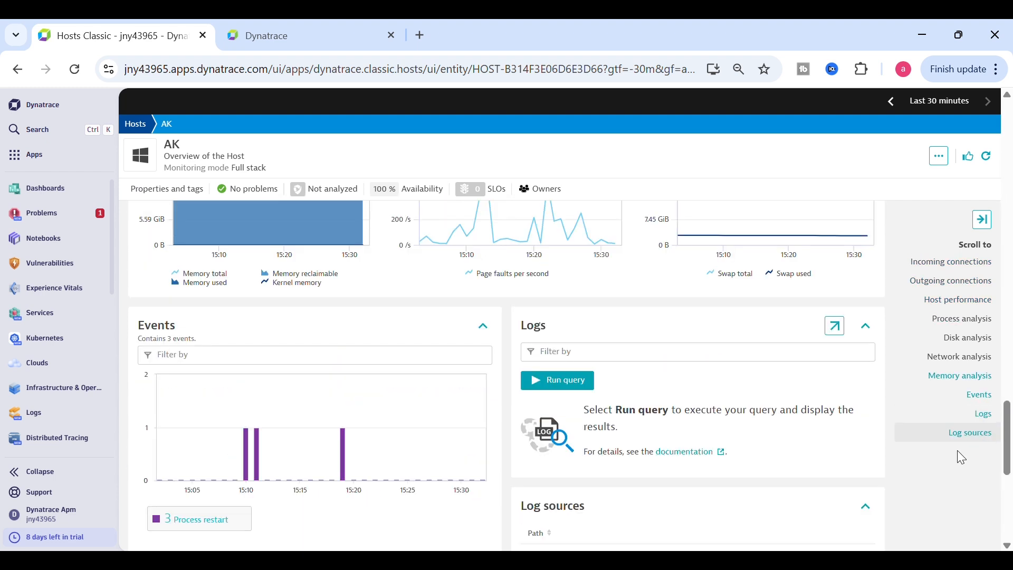
scroll(1007, 441, "down", 4)
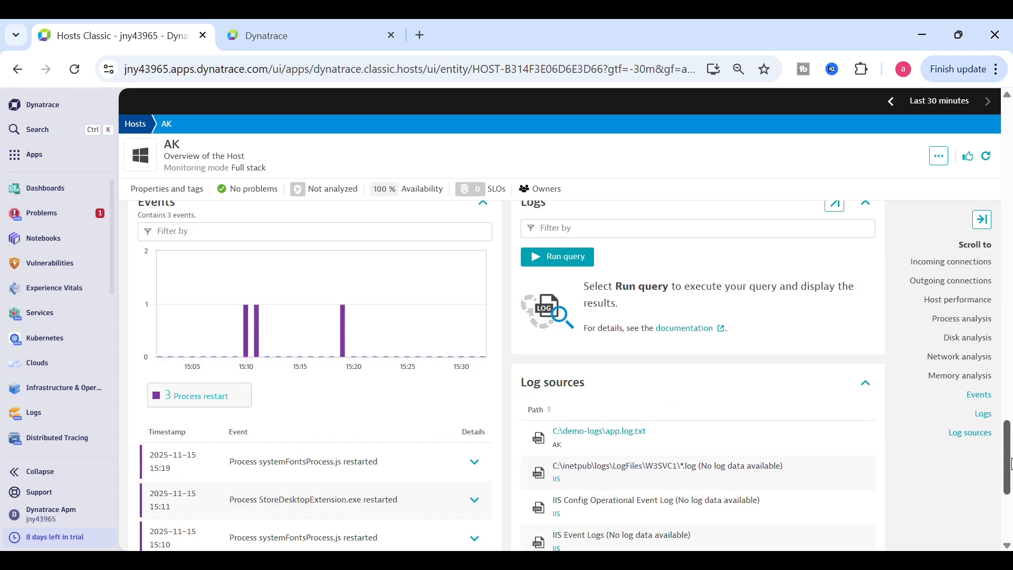
left_click_drag(667, 349, 569, 349)
left_click(706, 294)
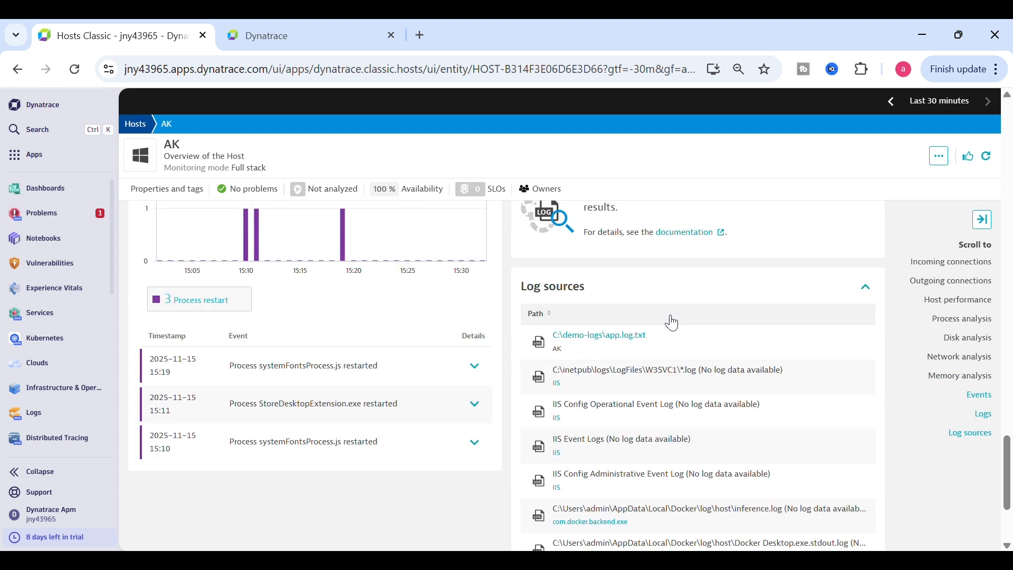
left_click(642, 342)
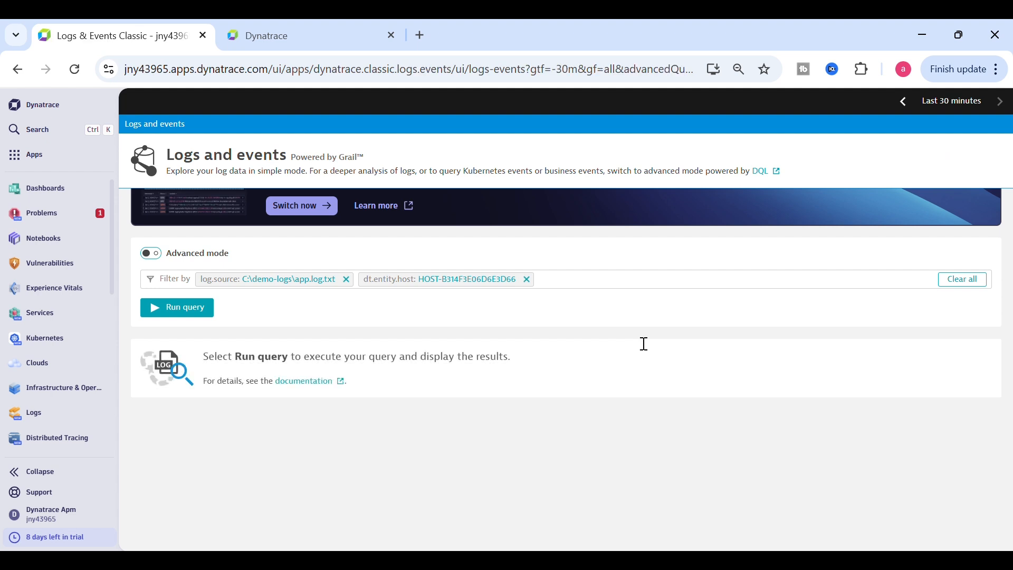
Run the app.log.txt query and inspect the 'Test Log 1 *' record's details
left_click(182, 365)
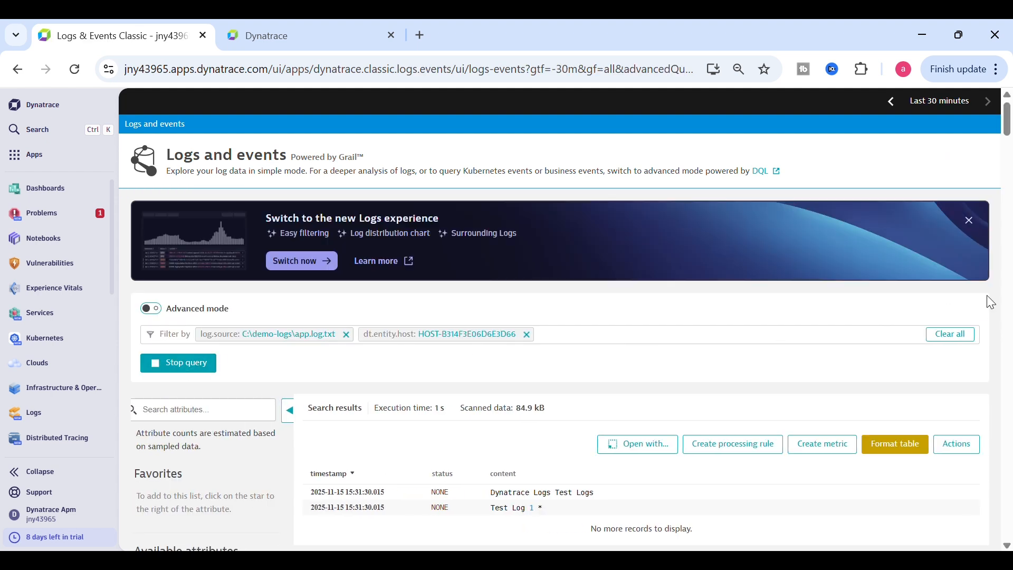
scroll(1010, 236, "down", 2)
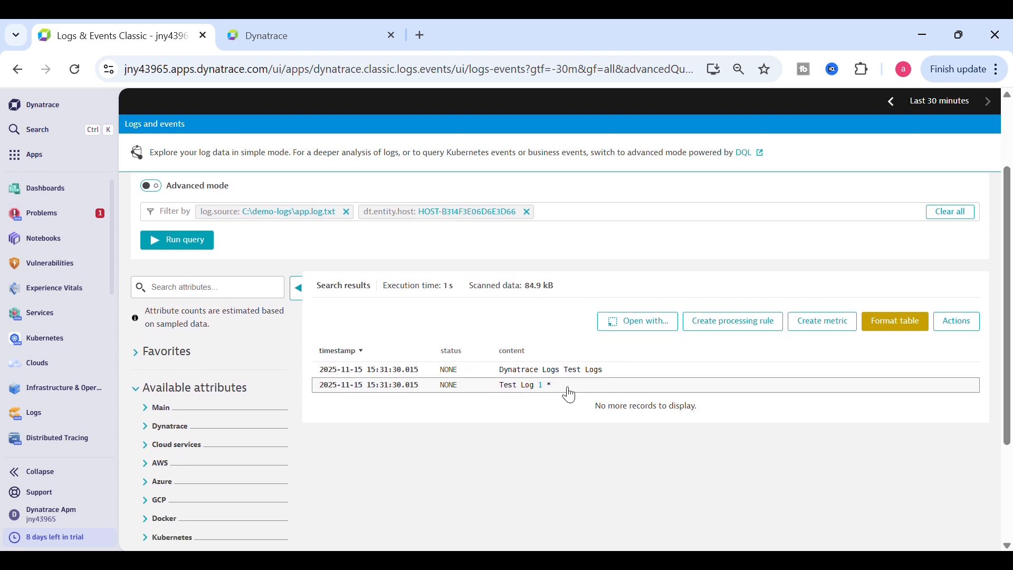
left_click_drag(570, 395, 504, 400)
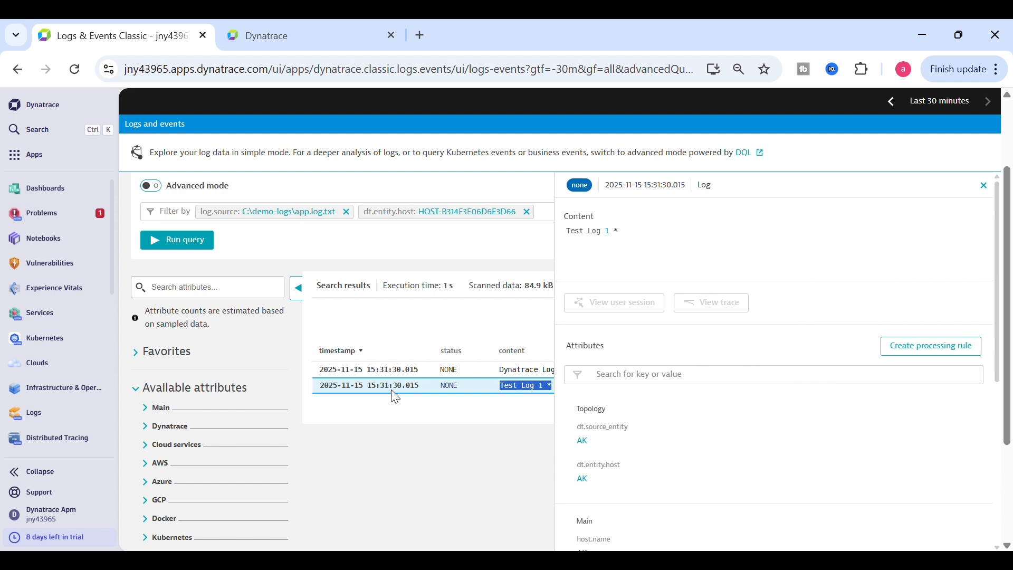
left_click(508, 414)
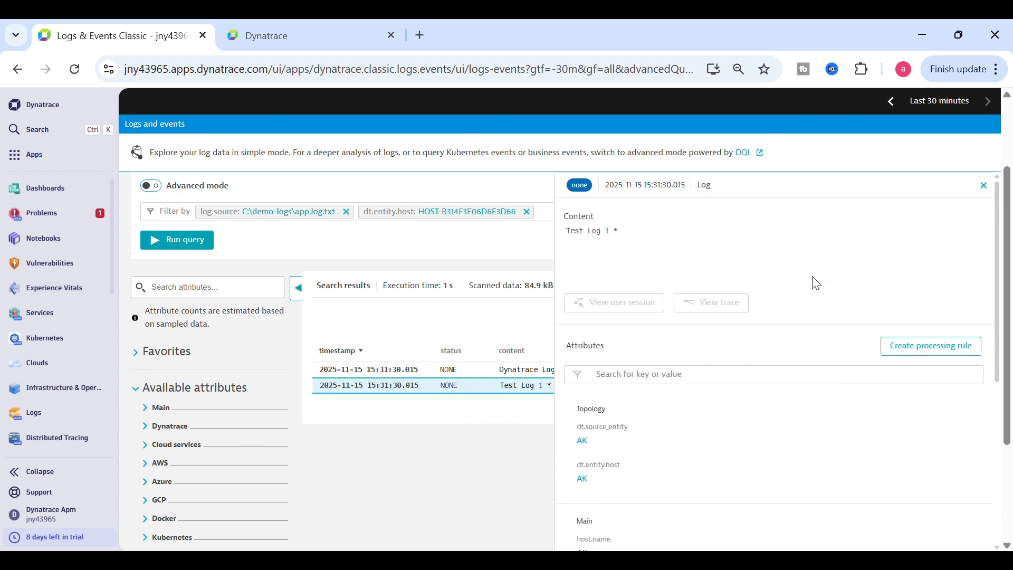
left_click(984, 185)
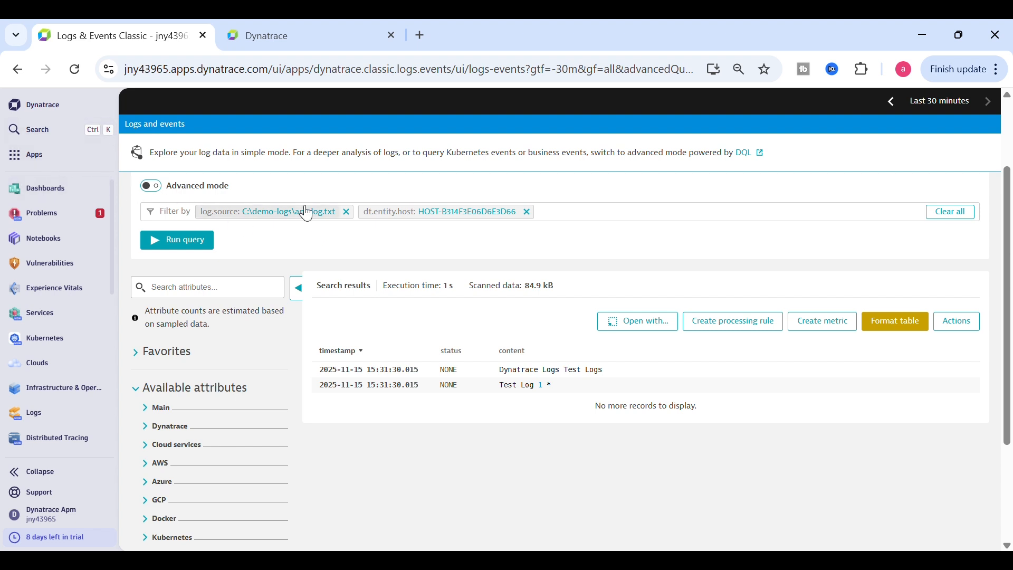
Search 'sett' to launch the Settings Classic app
left_click(43, 133)
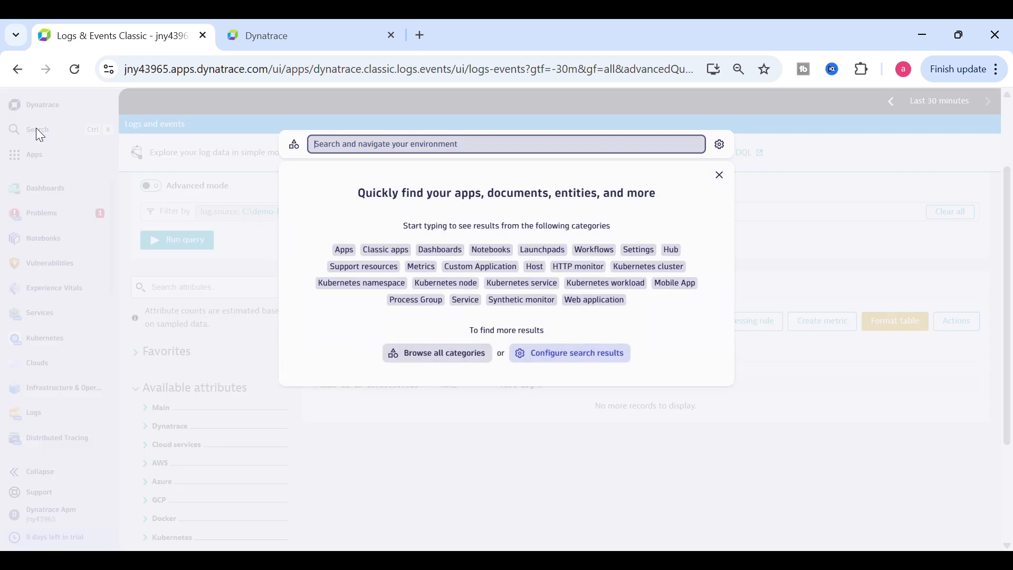
type("sett")
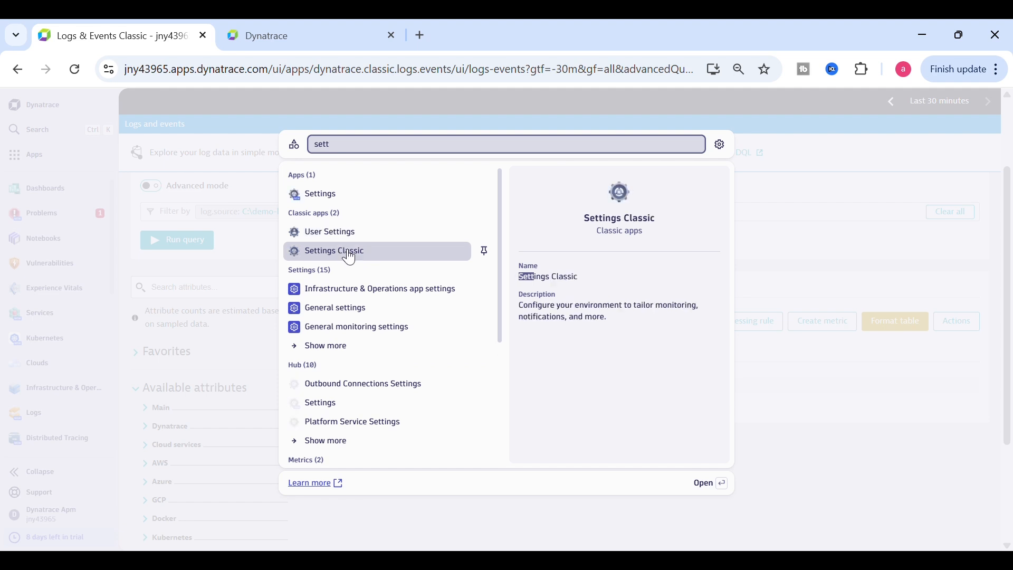
left_click(346, 257)
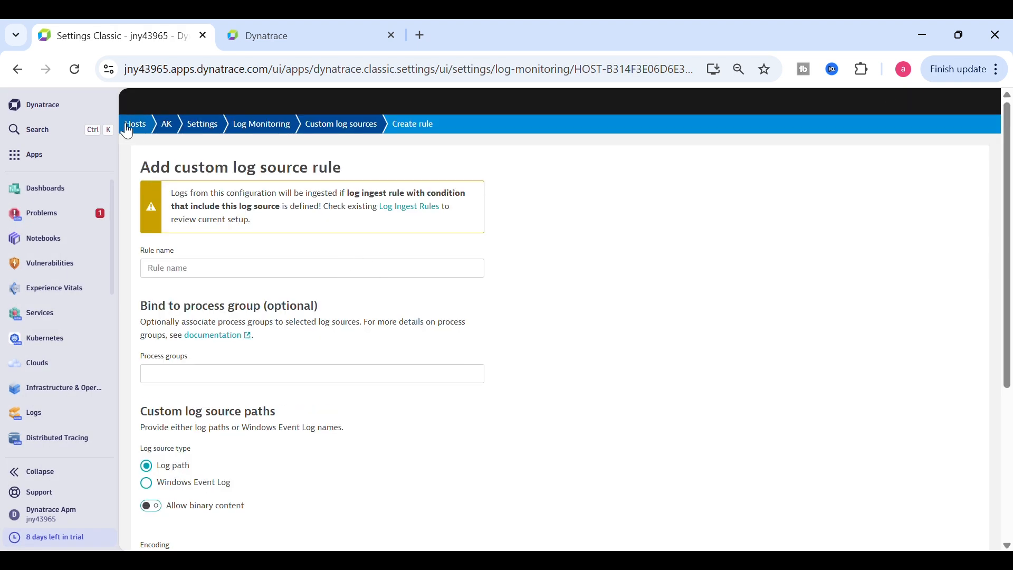
Trim the address to .../dynatrace.classic.settings/ and load the main settings page
left_click(35, 133)
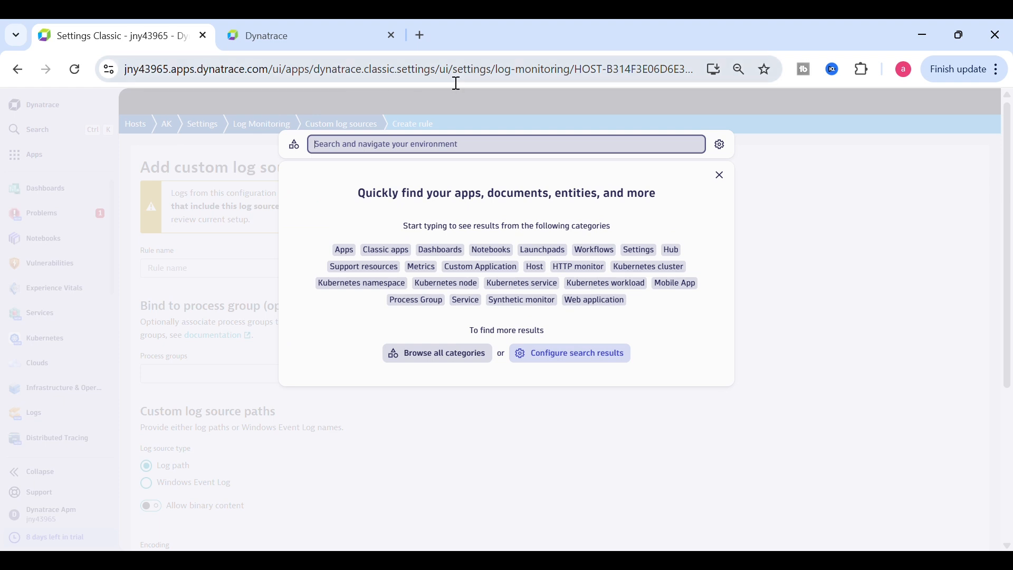
left_click_drag(443, 69, 742, 65)
key("BackSpace")
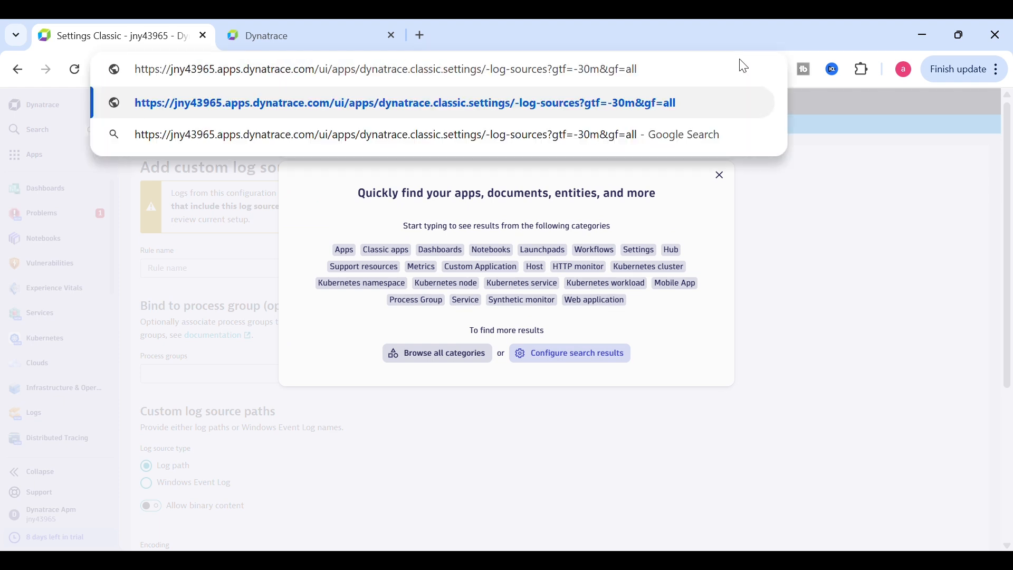
left_click_drag(719, 74, 495, 83)
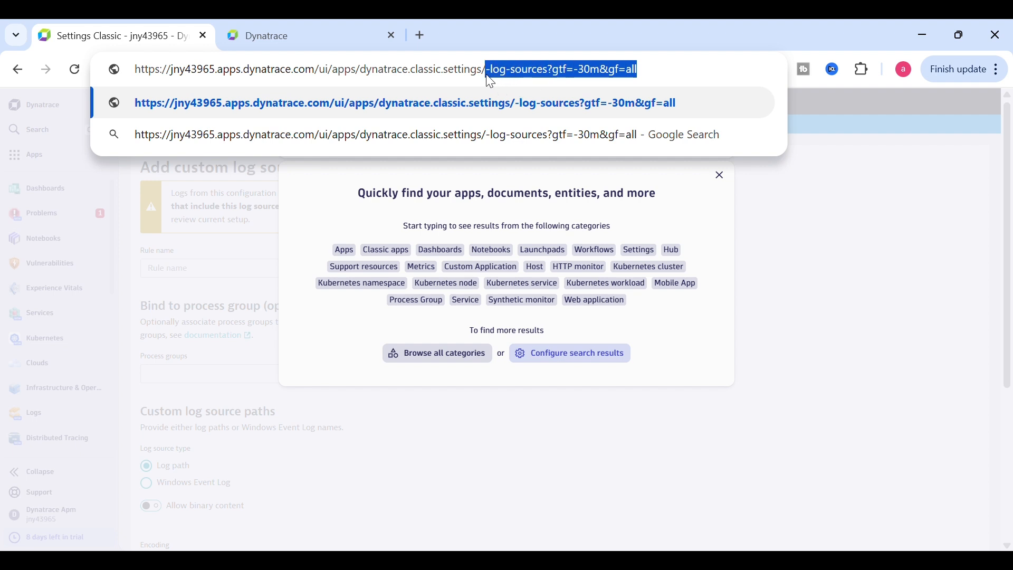
key("BackSpace")
key("Return")
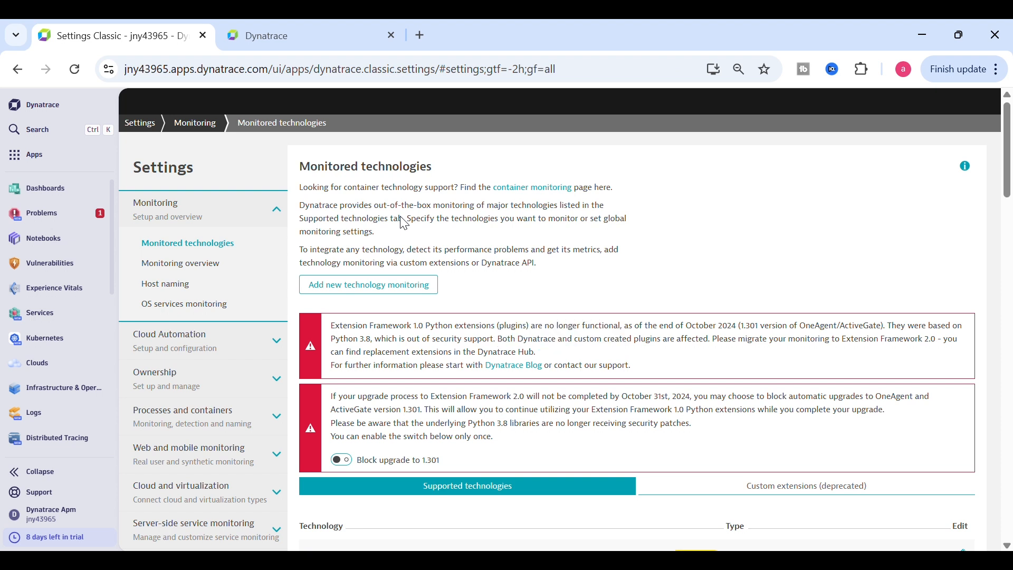
Expand Log Monitoring and go via Events extraction to Metrics extraction
left_click_drag(1011, 187, 1006, 261)
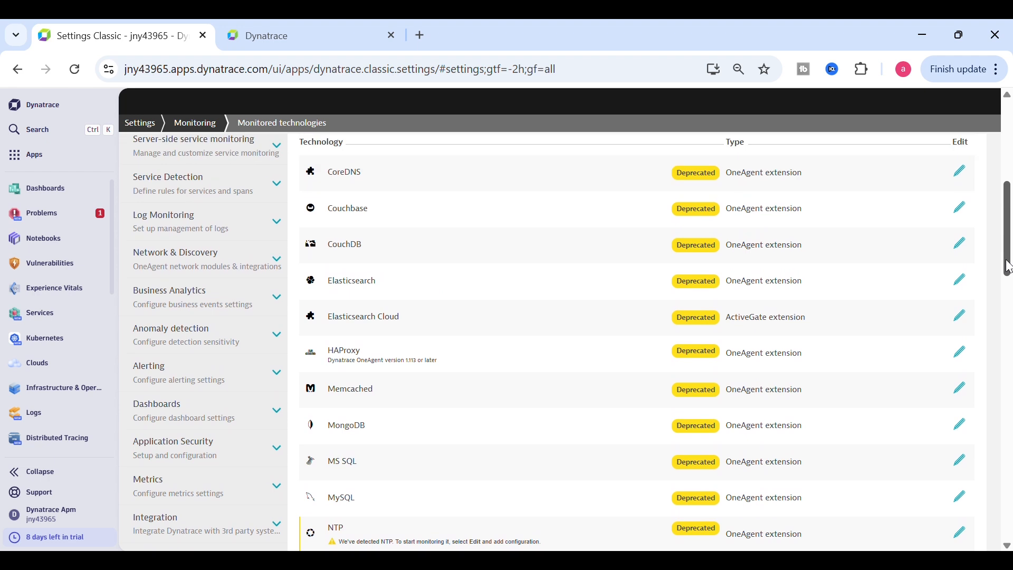
left_click(214, 225)
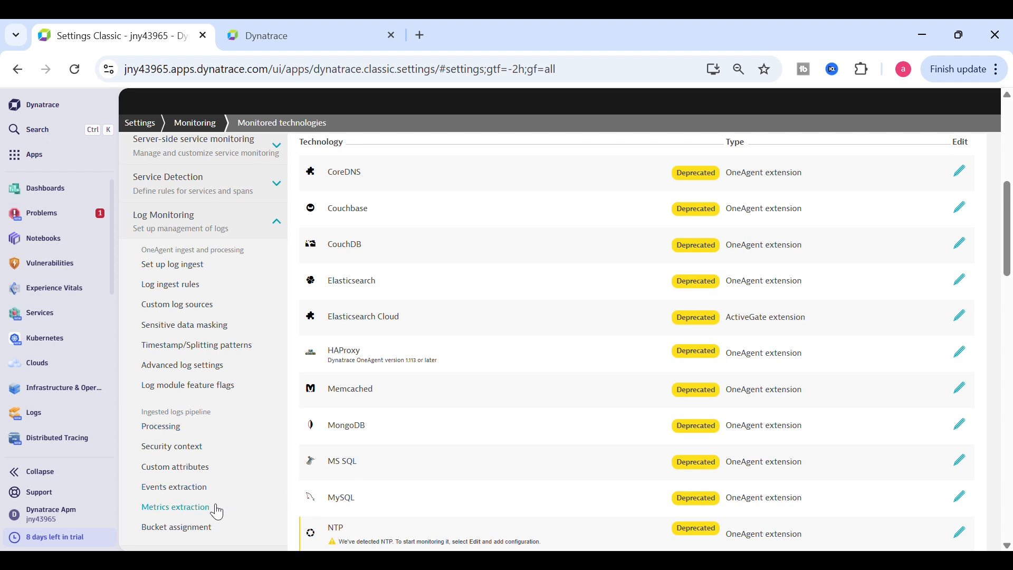
left_click(182, 488)
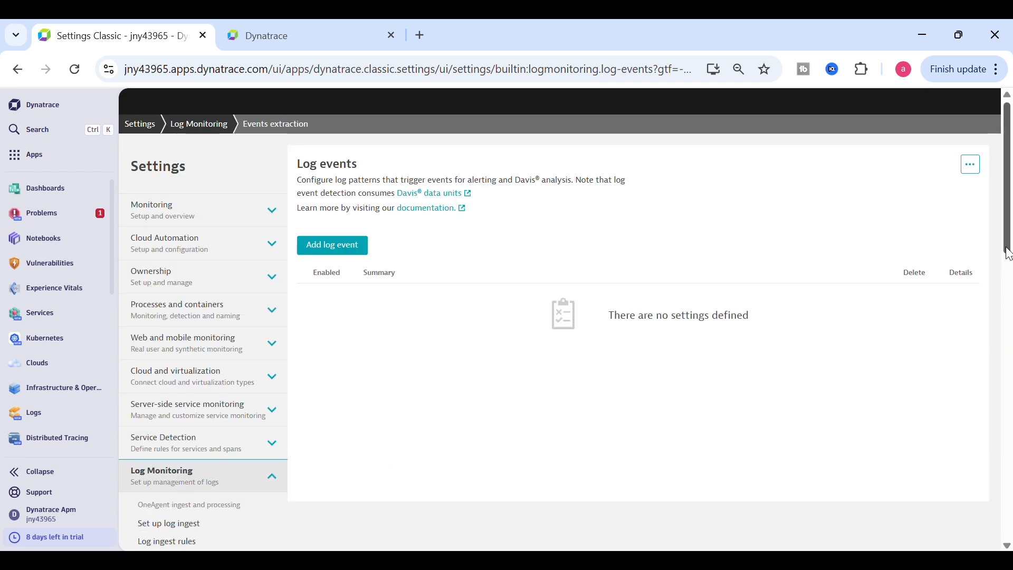
left_click_drag(1008, 235, 950, 339)
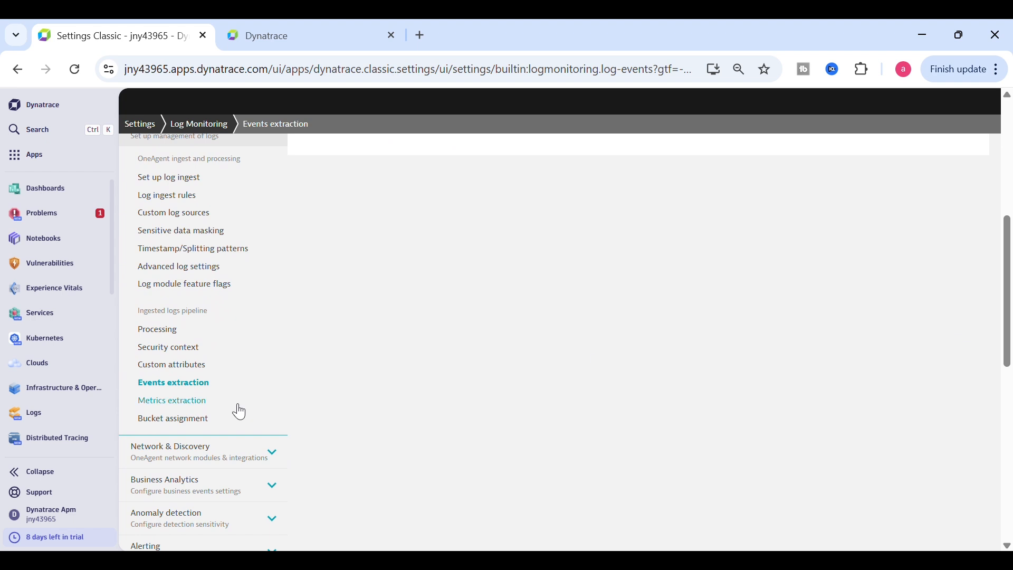
left_click(186, 404)
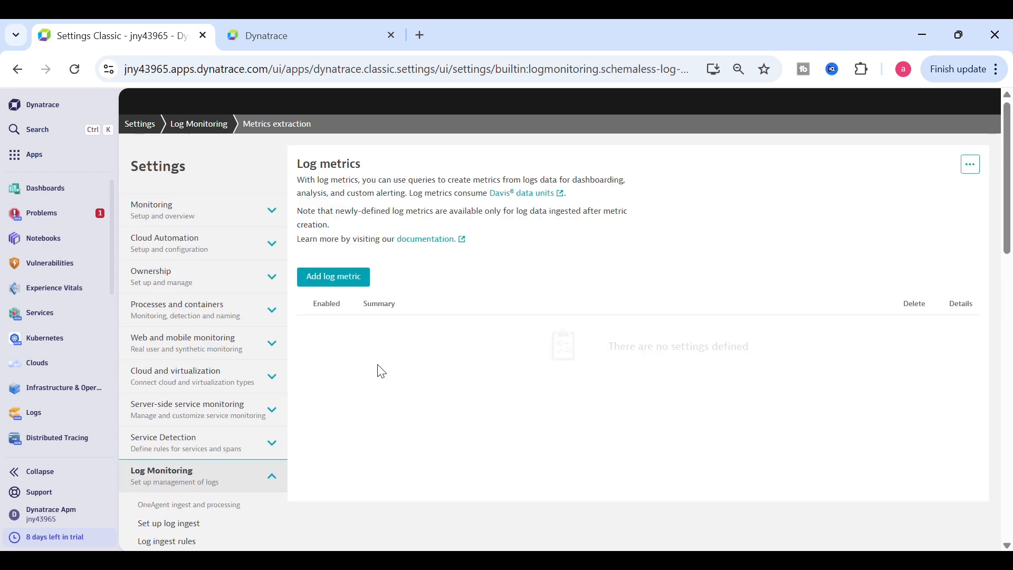
Add a new log metric with metric key log.customlog under metrics extraction
left_click(346, 284)
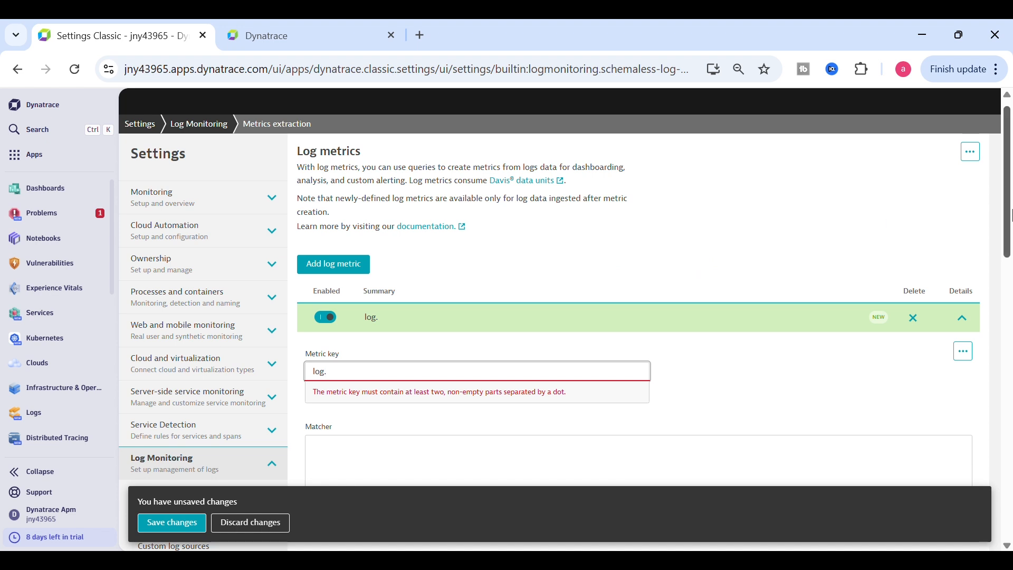
scroll(1011, 216, "down", 2)
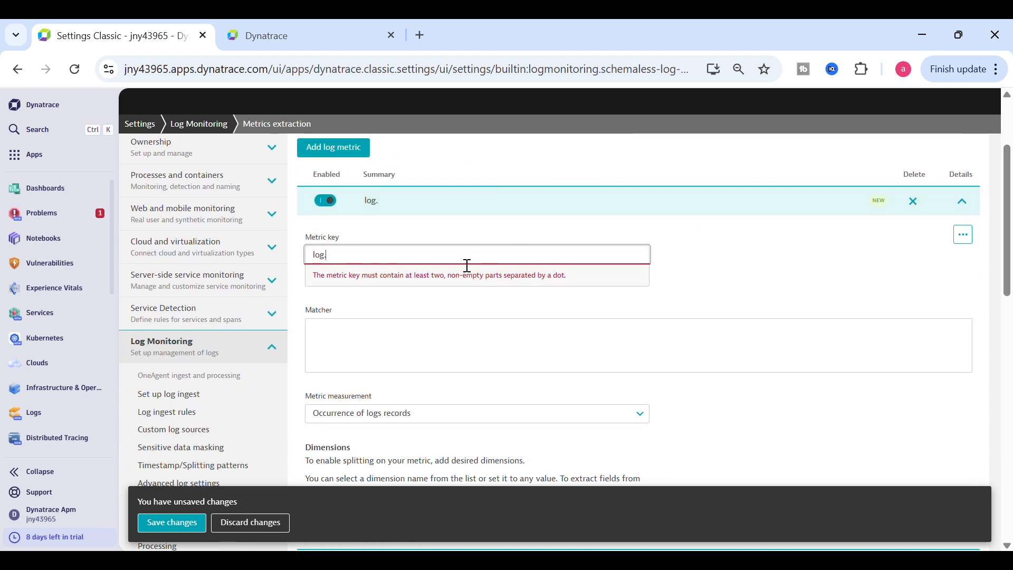
type("cu")
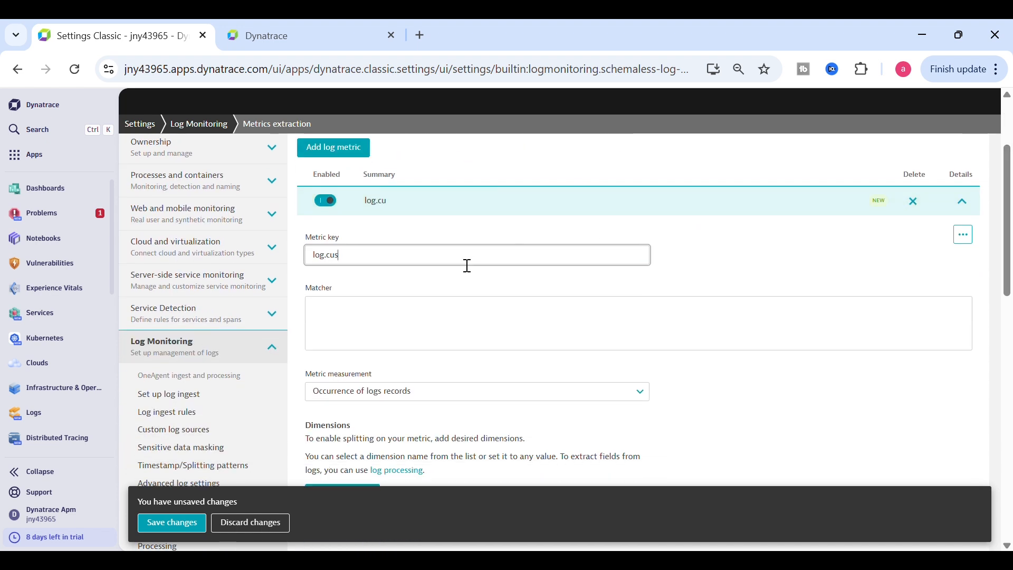
type("som")
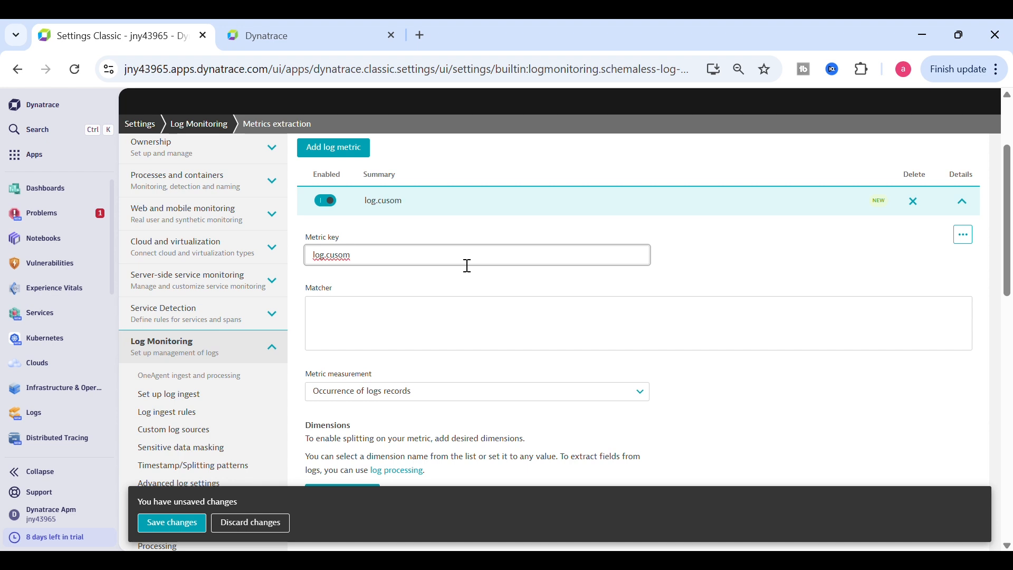
key("BackSpace")
key("BackSpace")
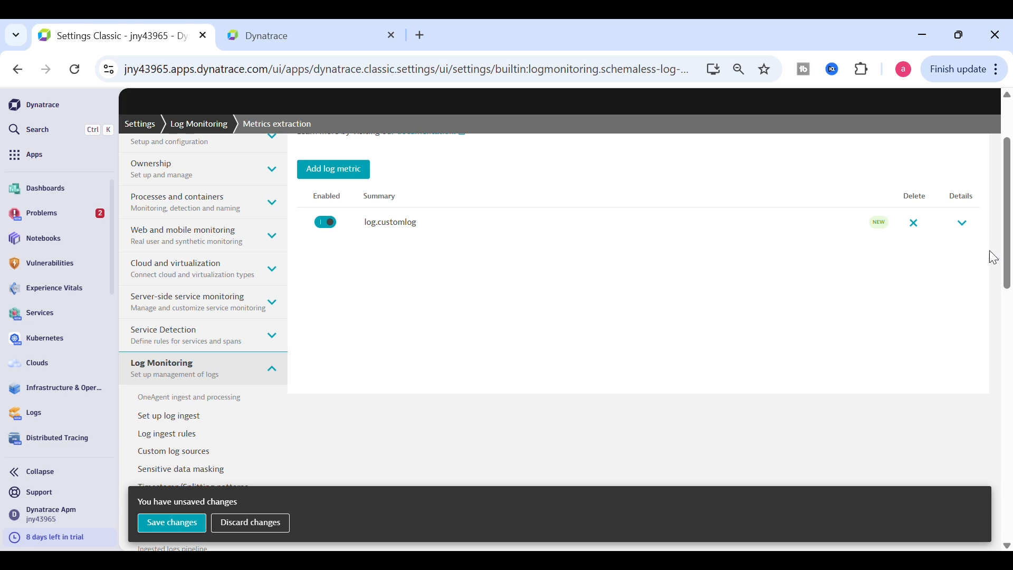
left_click(965, 224)
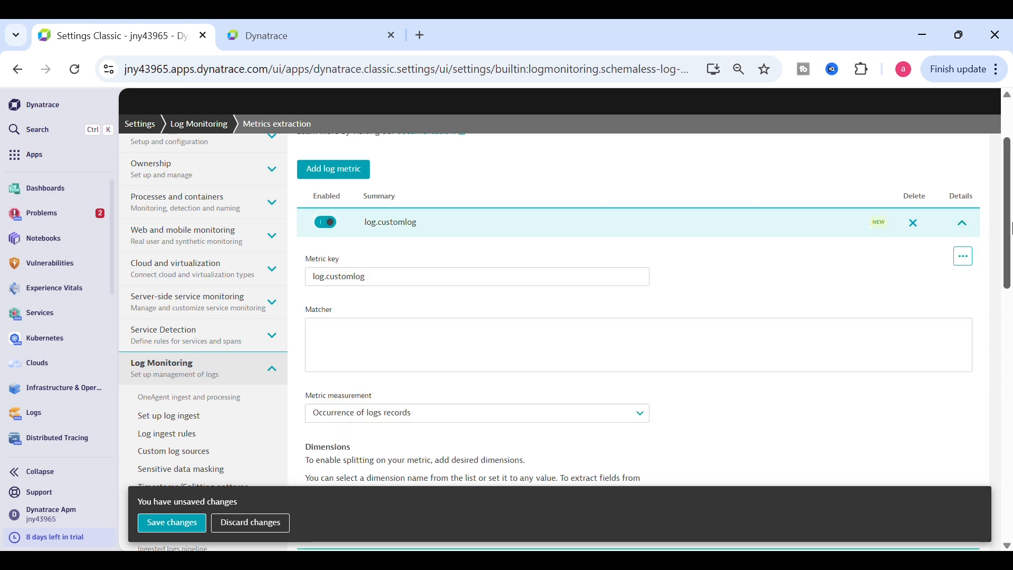
left_click_drag(1009, 228, 1009, 280)
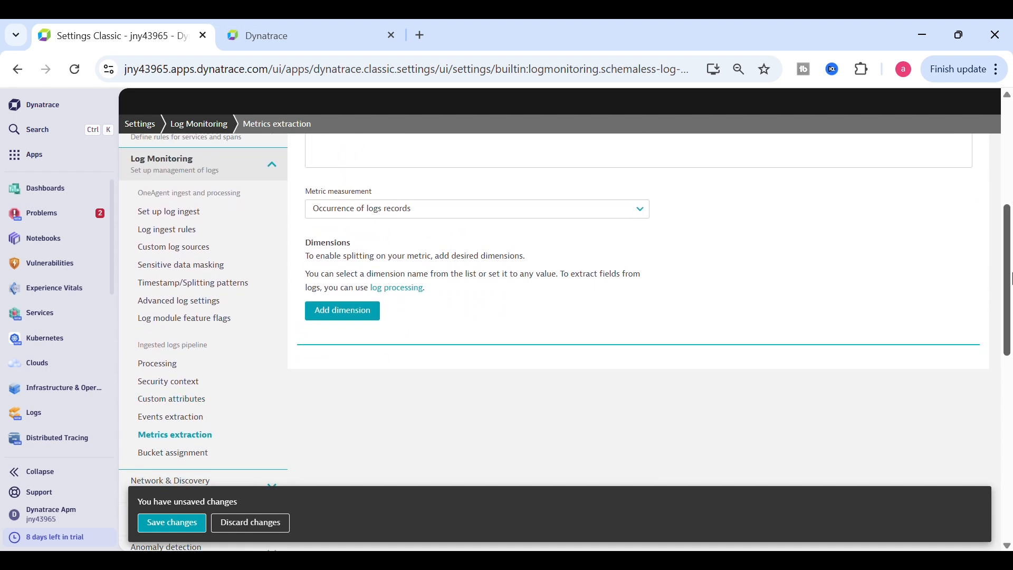
scroll(1009, 289, "up", 3)
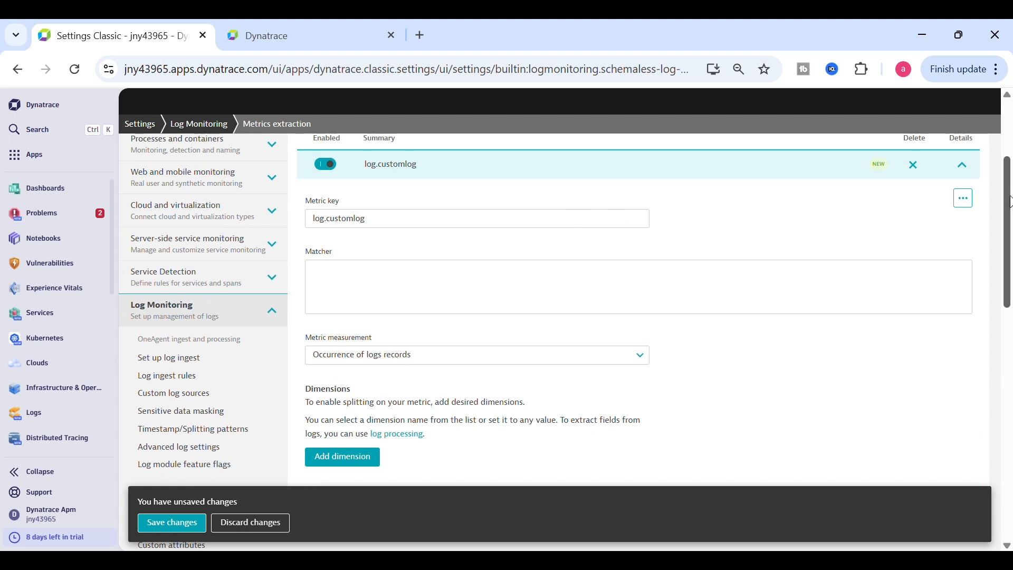
left_click_drag(1007, 209, 1007, 179)
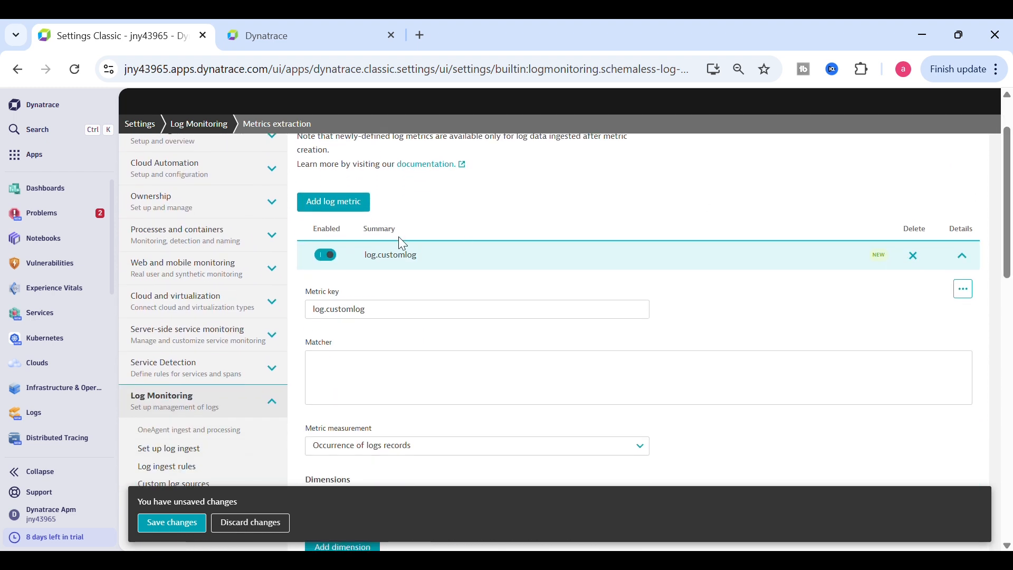
Start the metric matcher as matchesphrase(content, " and switch to the Services tab
left_click(342, 386)
type("m")
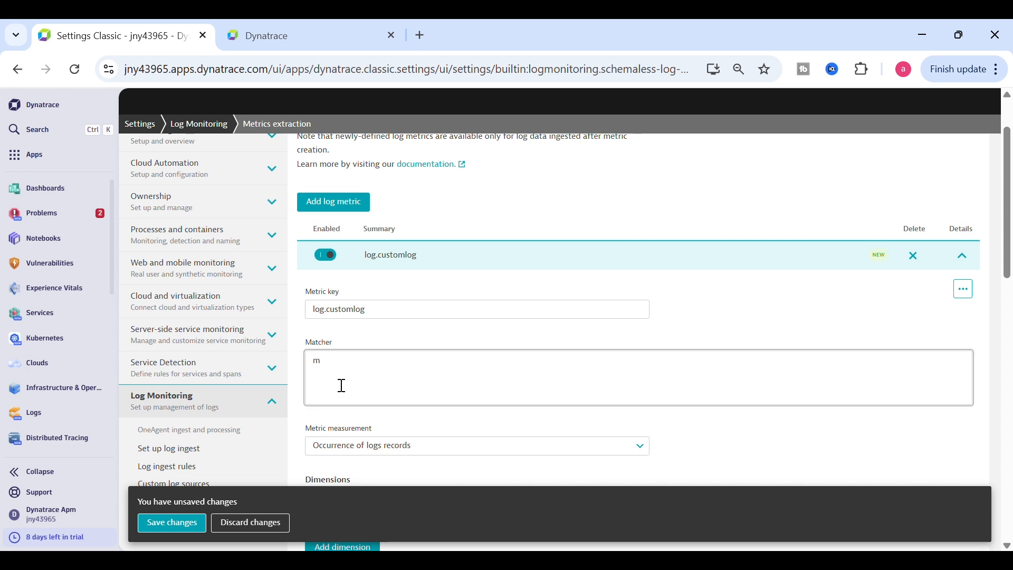
type("atchesphr")
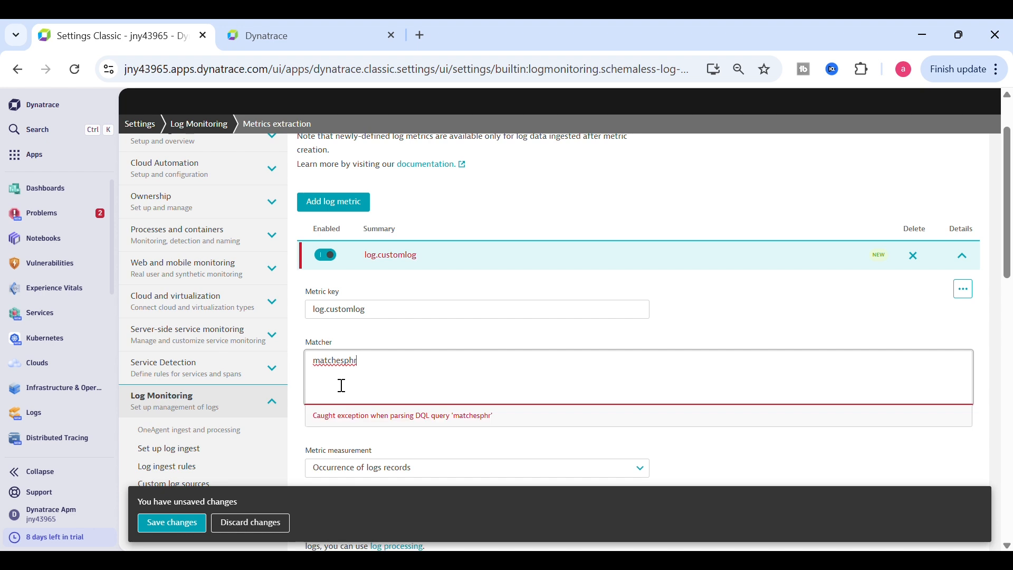
type("ase(conte")
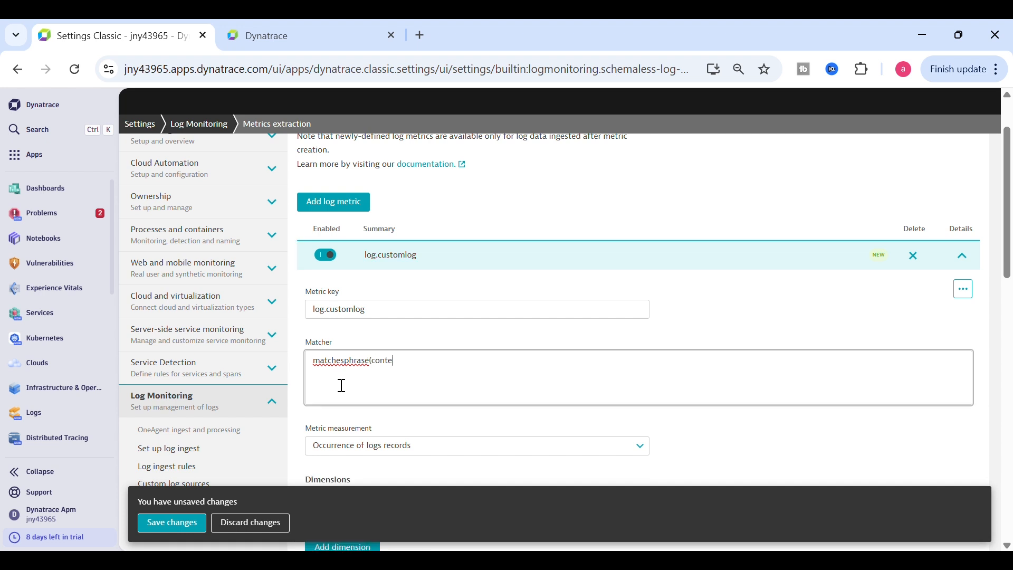
type("nt, \"")
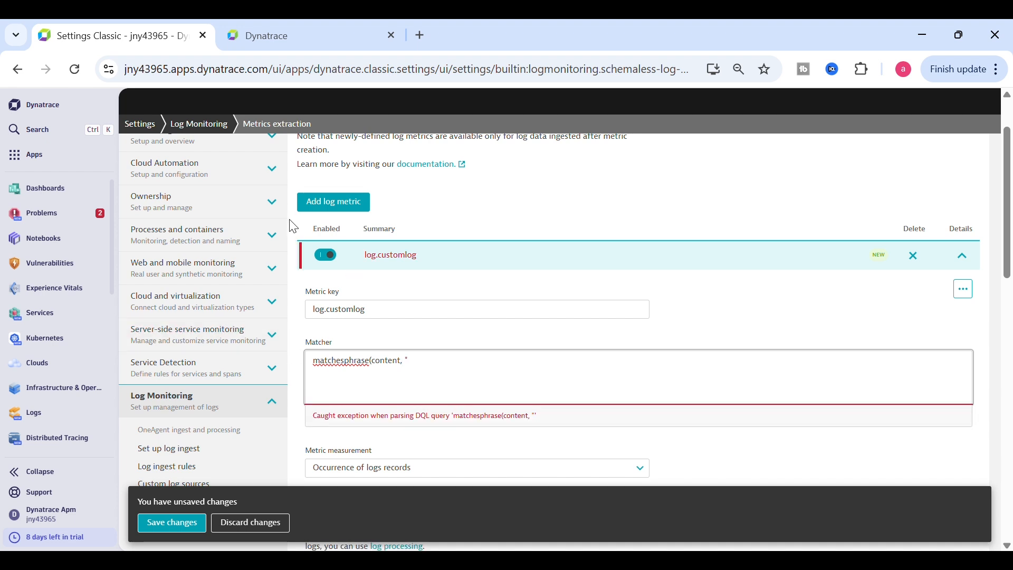
left_click(285, 46)
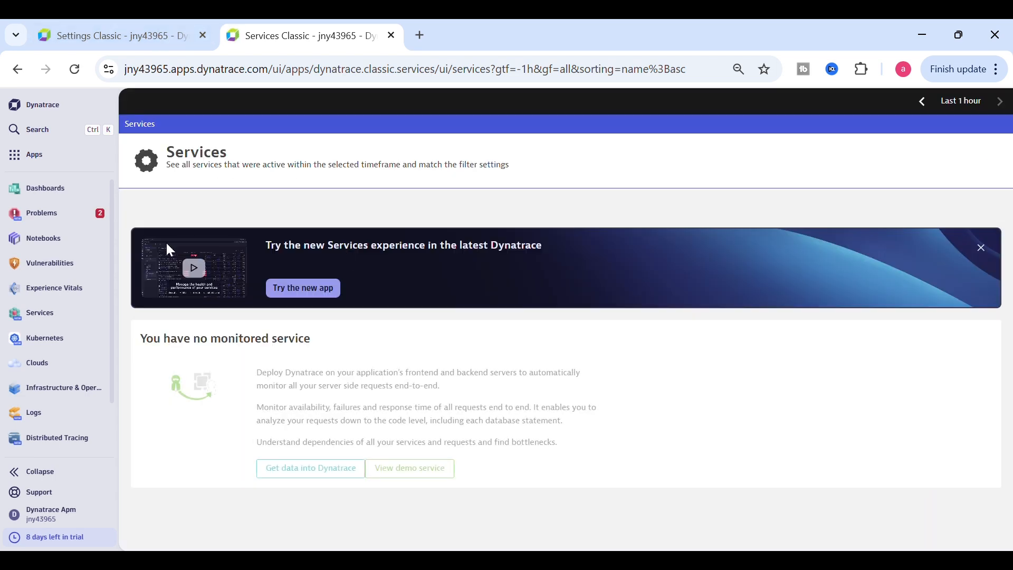
Search 'hos' and open host AK's overview in Hosts Classic
left_click(43, 132)
type("hos")
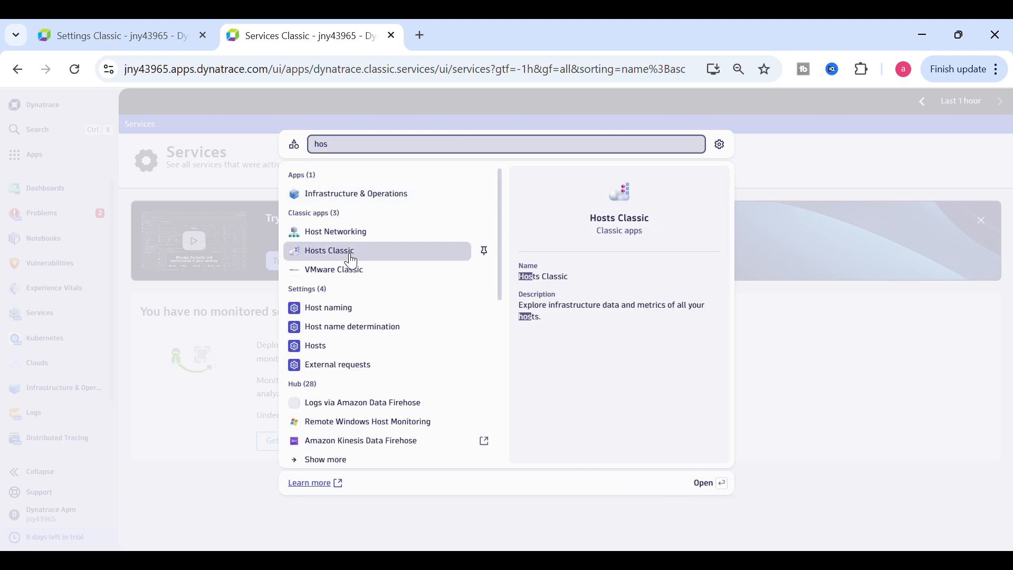
left_click(350, 256)
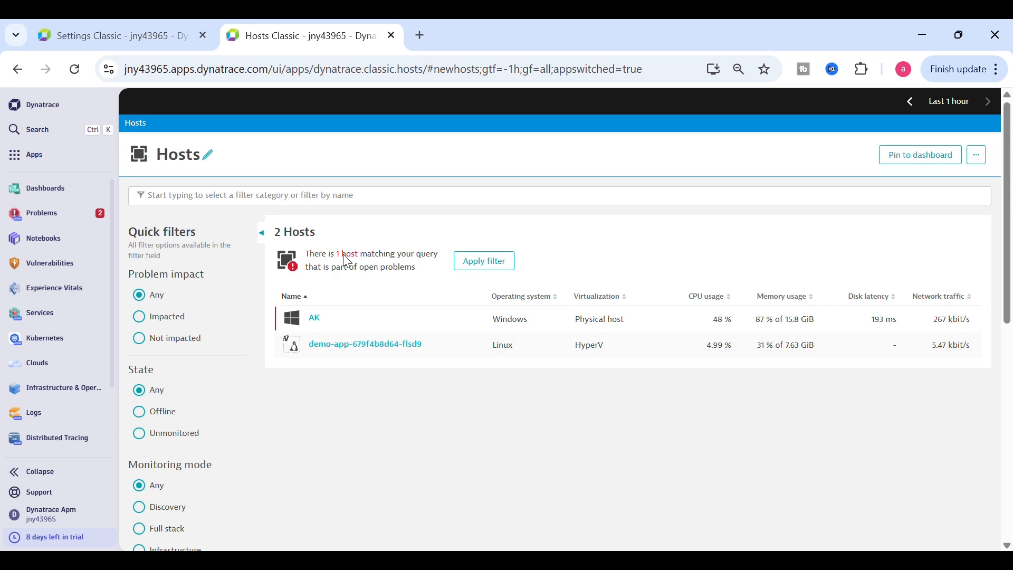
left_click(323, 323)
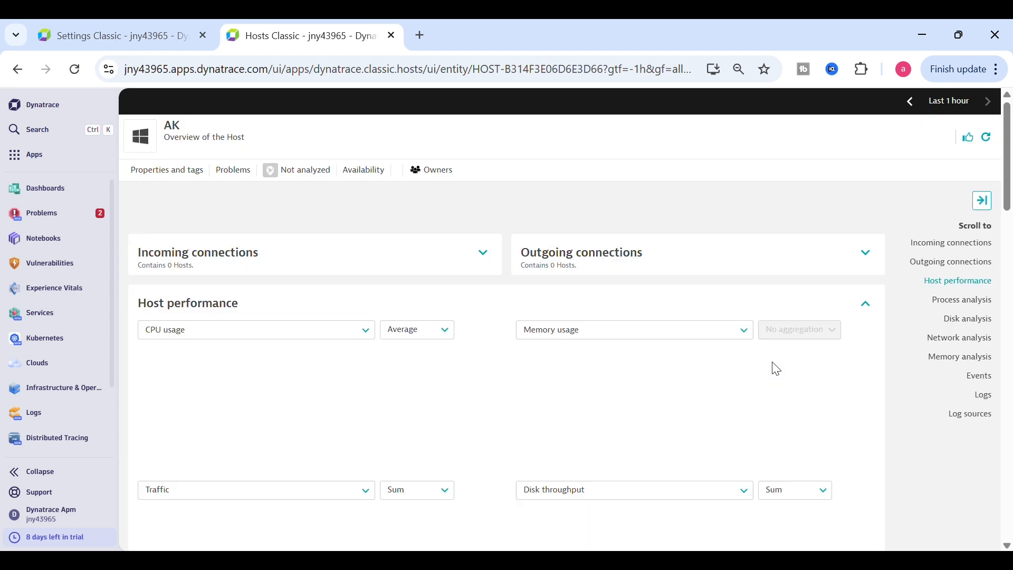
Run the log query for AK's app.log.txt source and select the 'Test Log 1 *' text
left_click(999, 416)
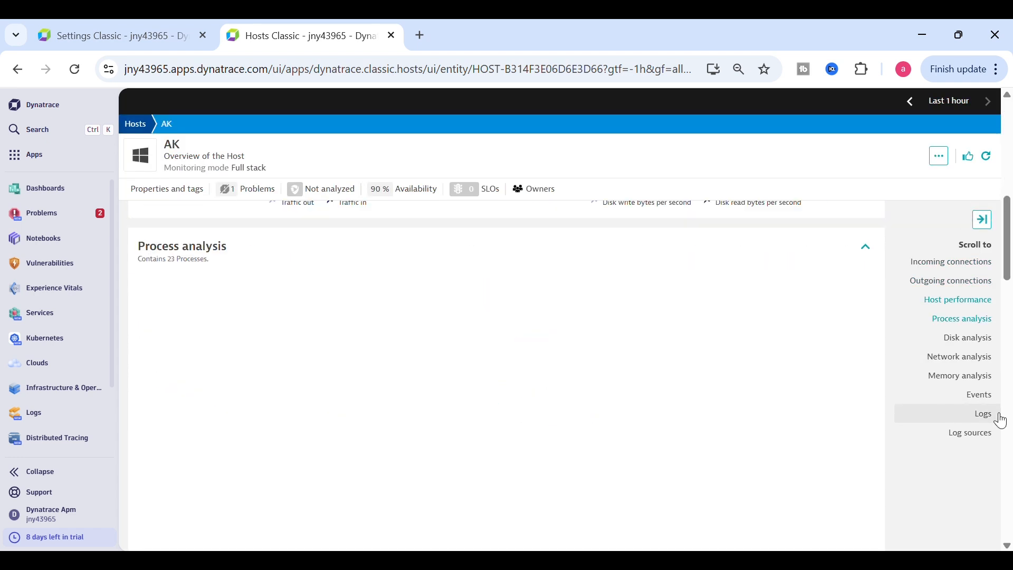
scroll(634, 464, "up", 2)
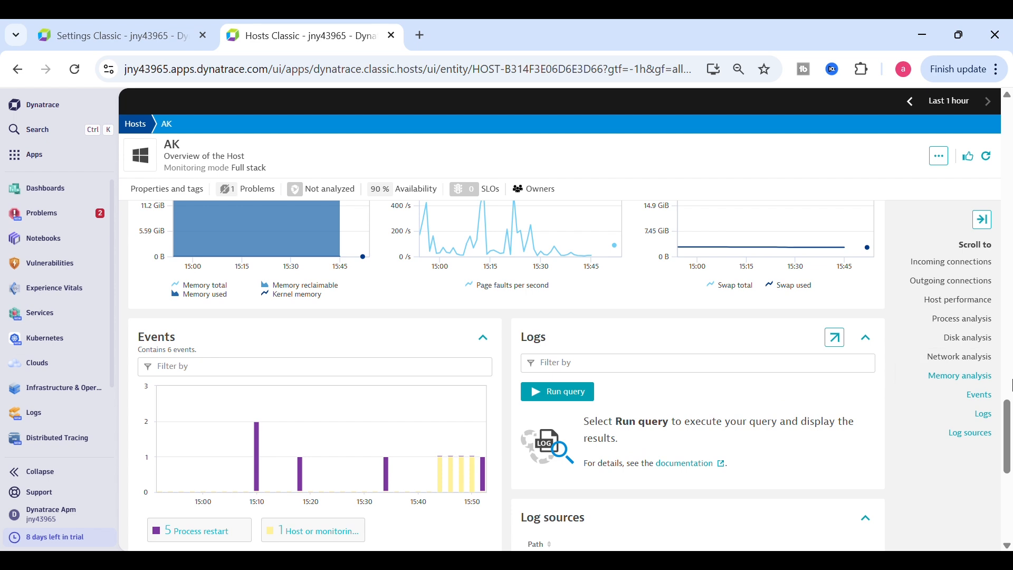
scroll(791, 377, "down", 2)
left_click(630, 440)
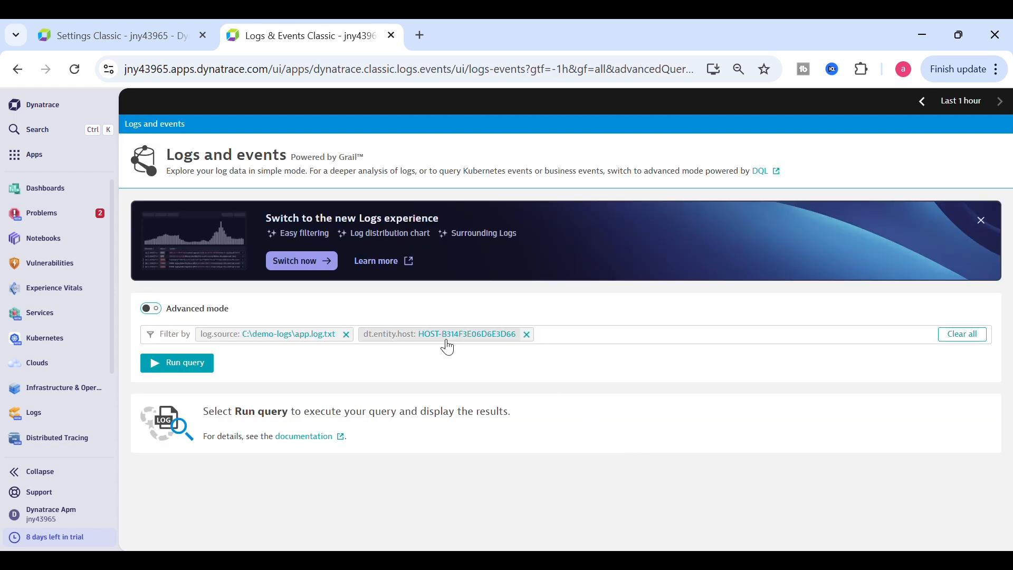
left_click(210, 365)
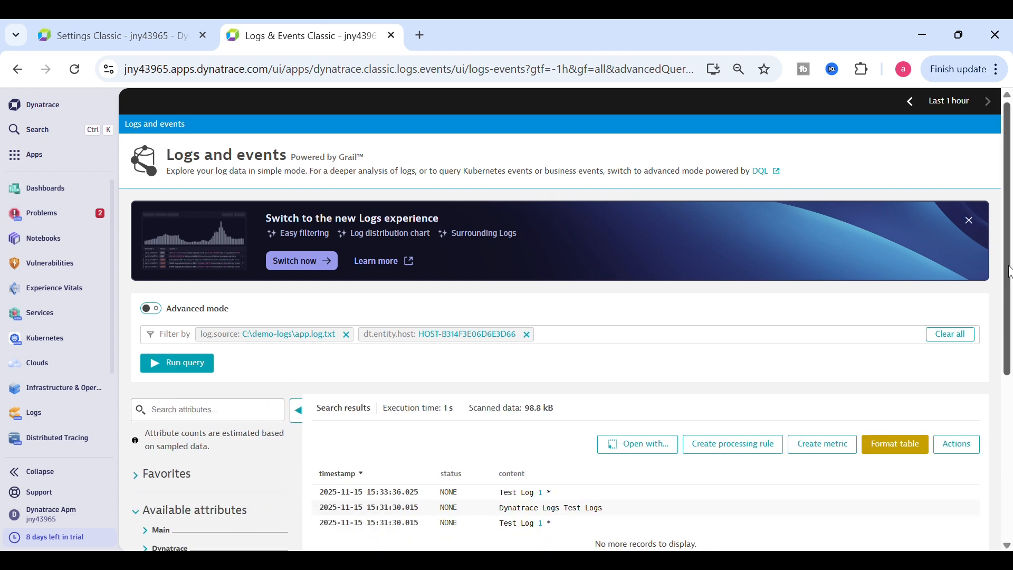
scroll(1010, 272, "down", 2)
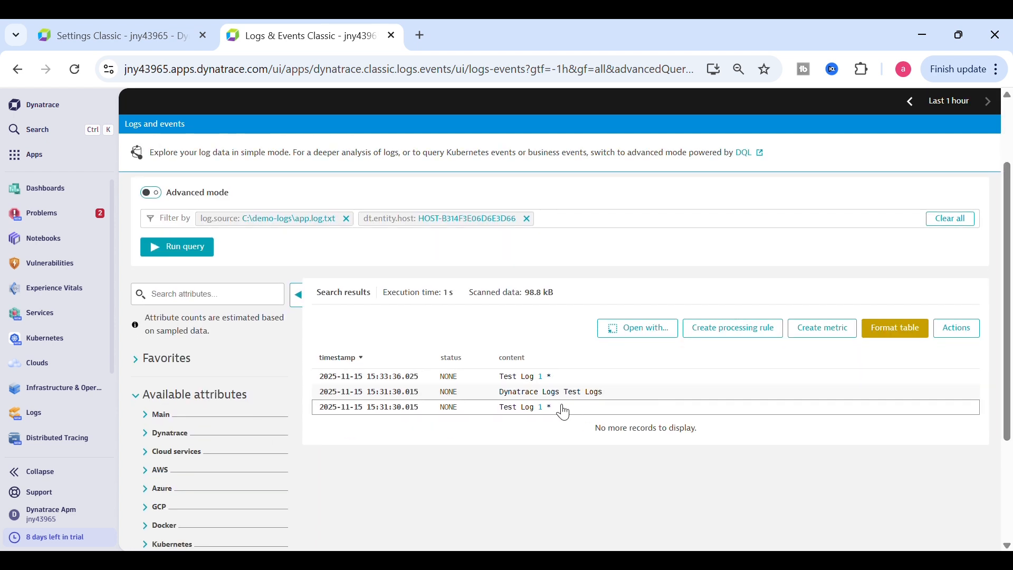
left_click_drag(564, 411, 509, 416)
key("ctrl+c")
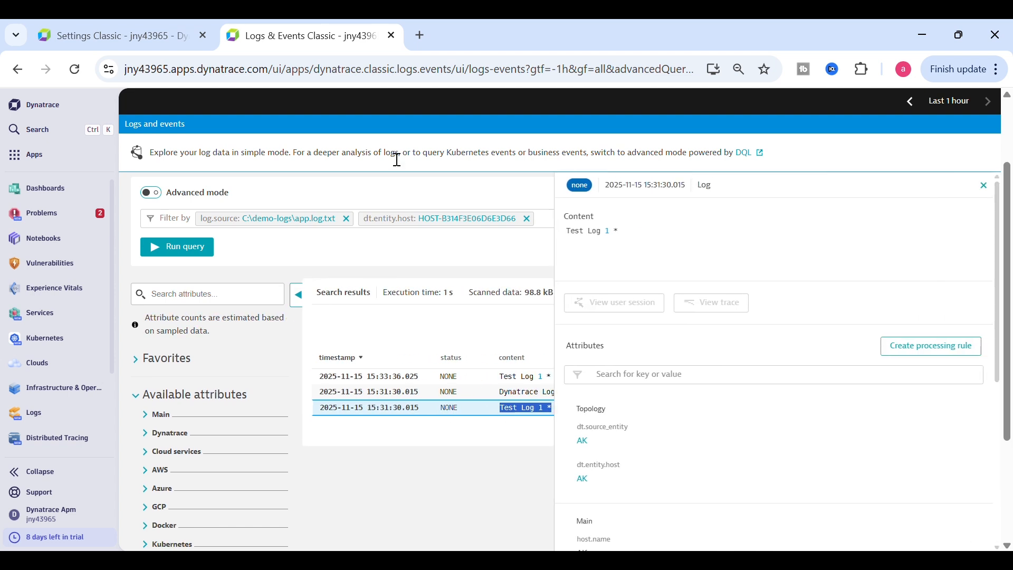
Complete the matcher as matchesphrase(content, "Test Log 1 *"), copy it, and save log.customlog
left_click(185, 34)
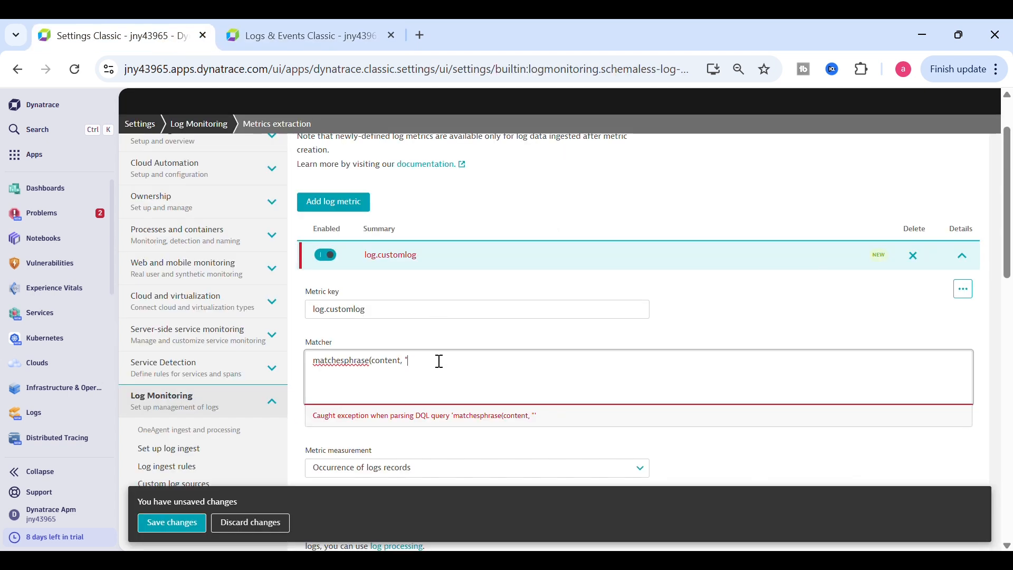
key("ctrl+v")
type("\"")
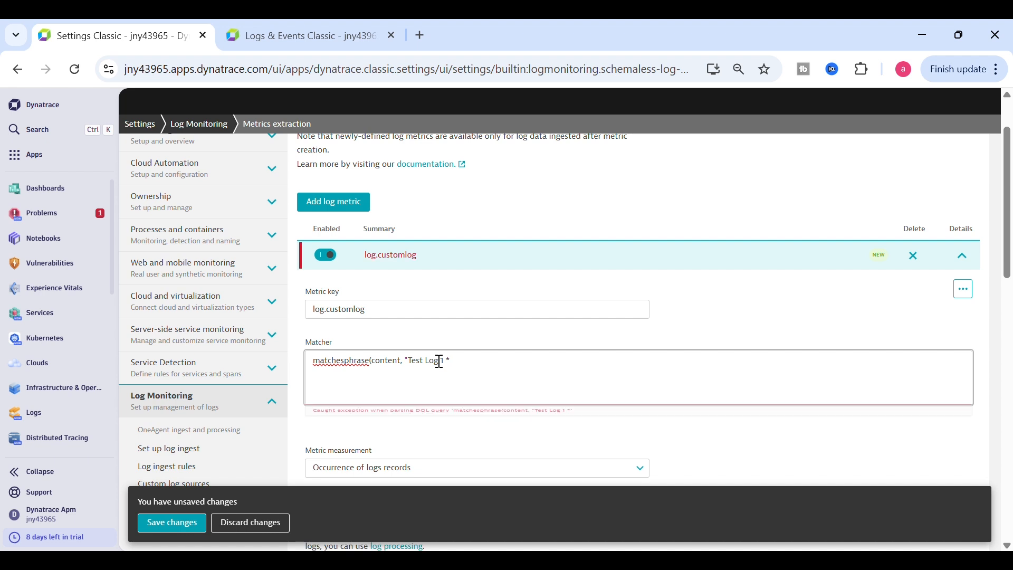
type(")")
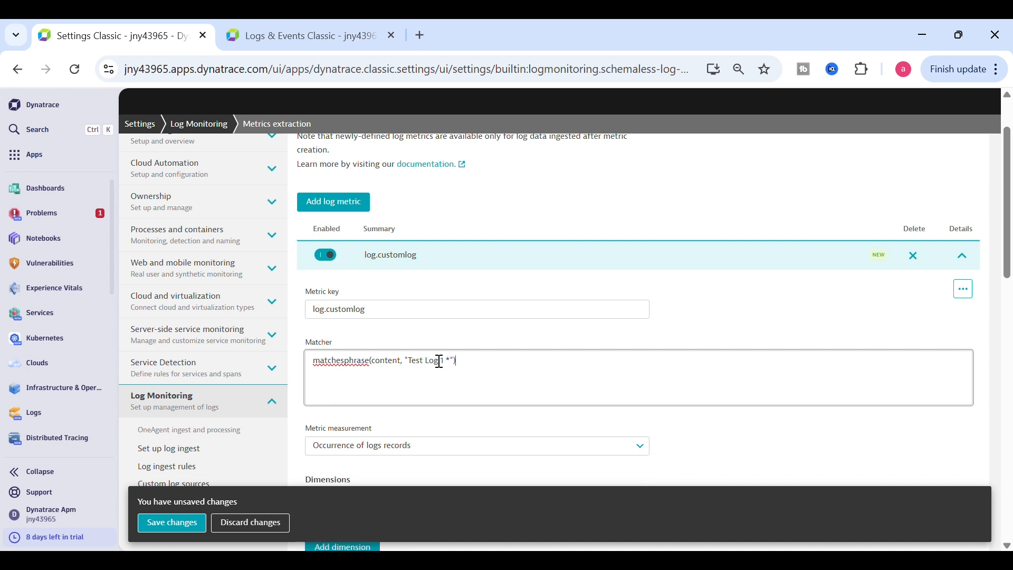
left_click_drag(484, 370, 327, 375)
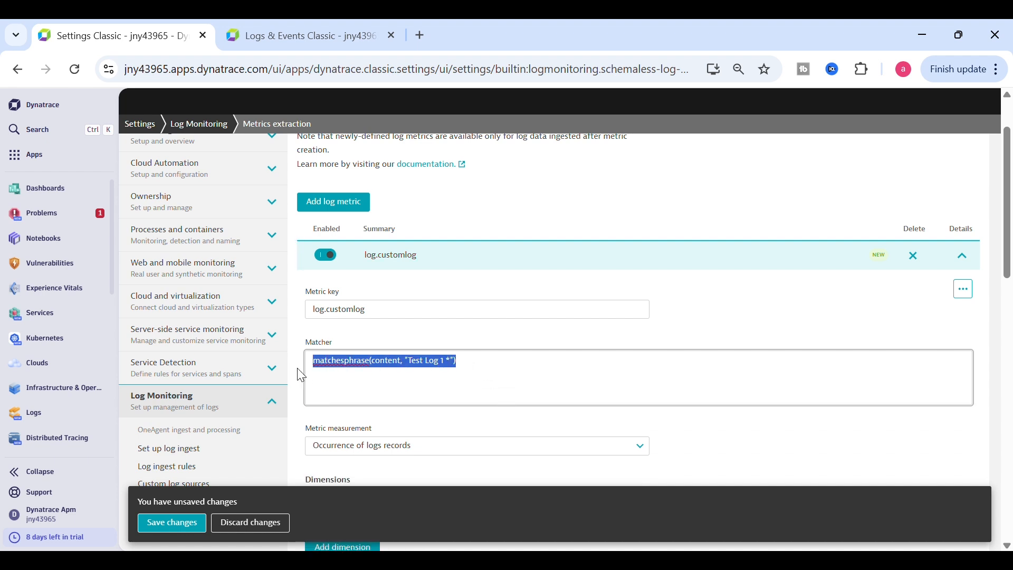
left_click(193, 530)
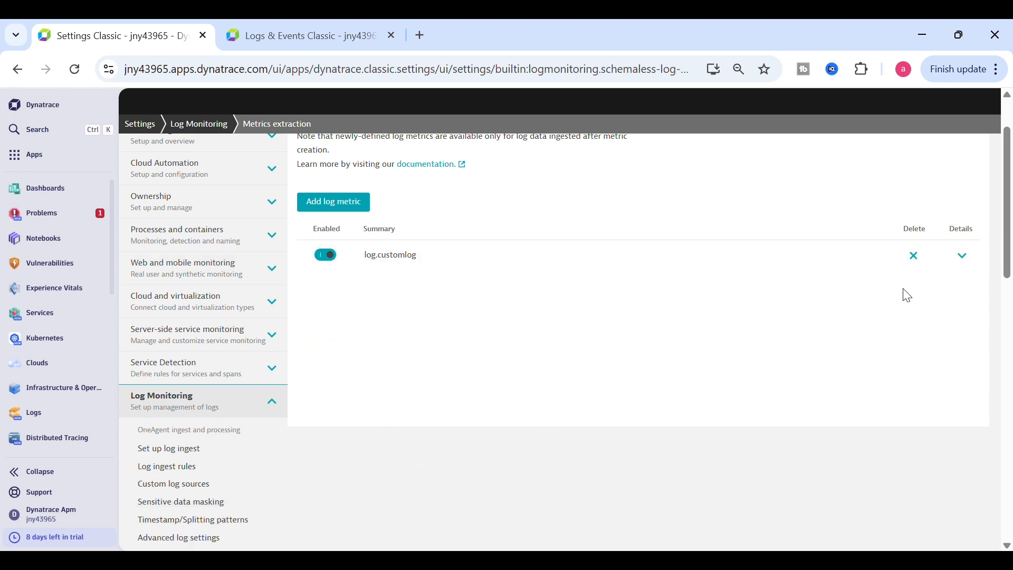
left_click_drag(1010, 255, 1009, 329)
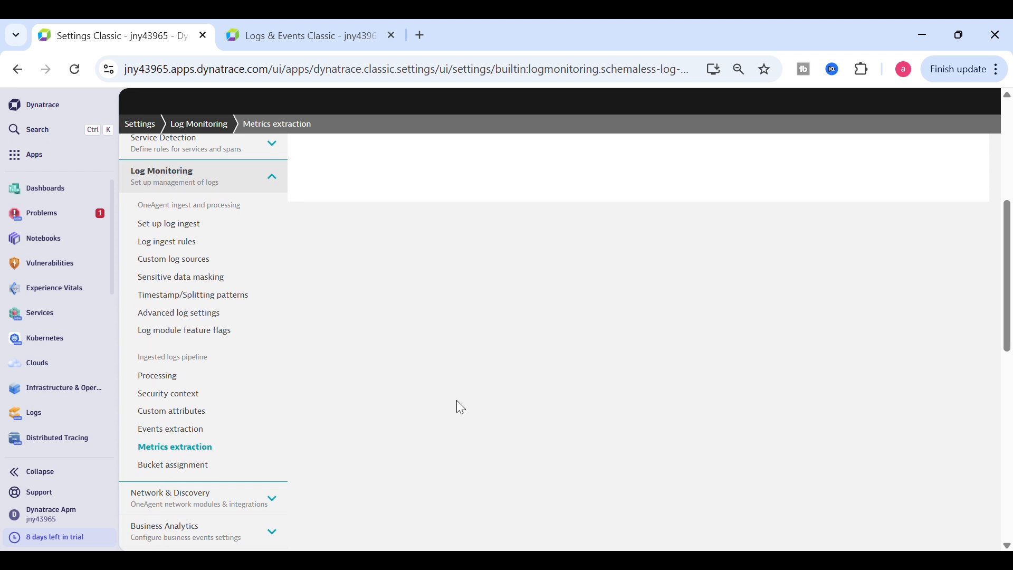
Add a 'custom logs' log event rule with the matcher matchesphrase(content, "Test Log 1 *")
left_click(217, 434)
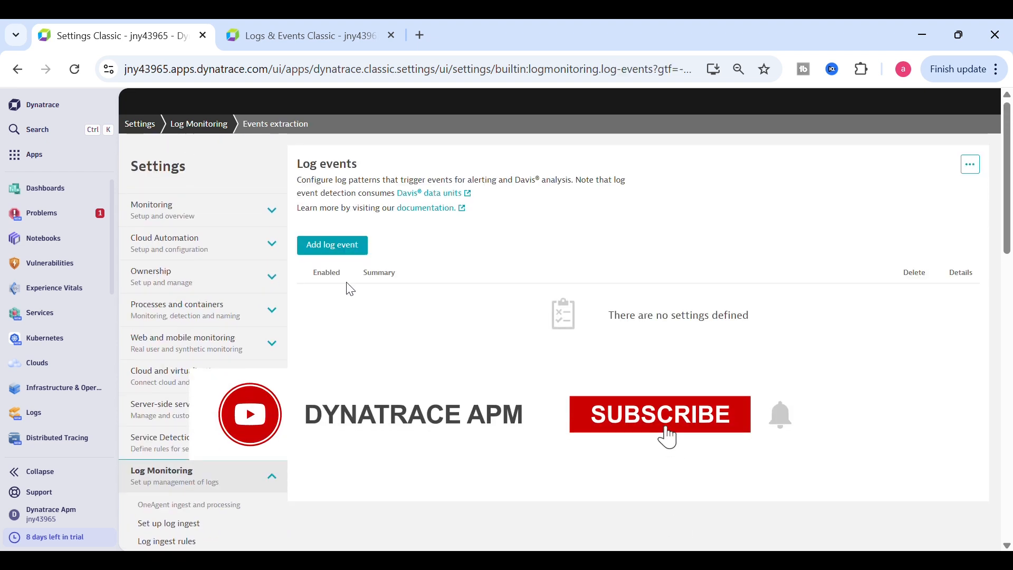
left_click(333, 256)
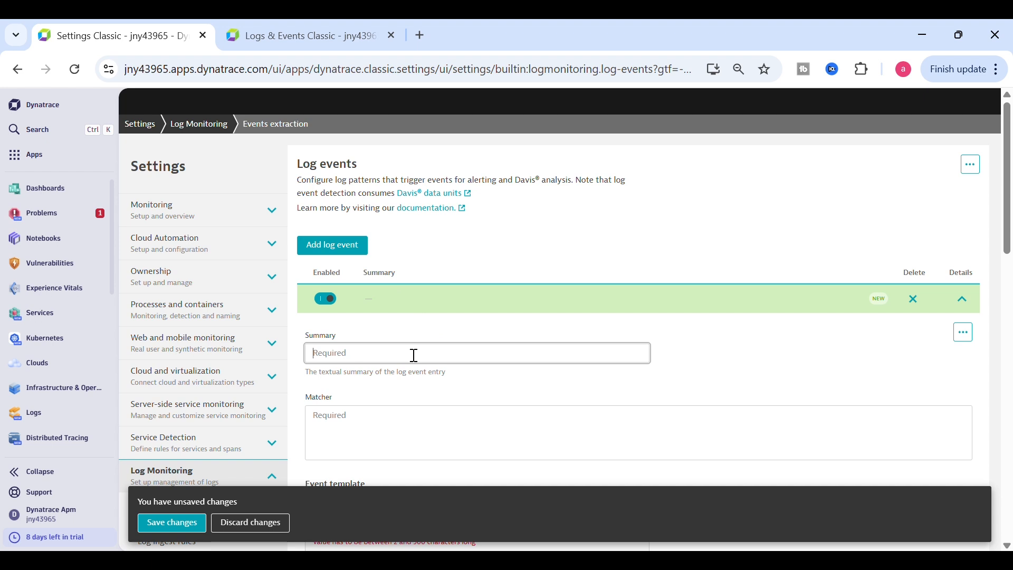
type("custom logs")
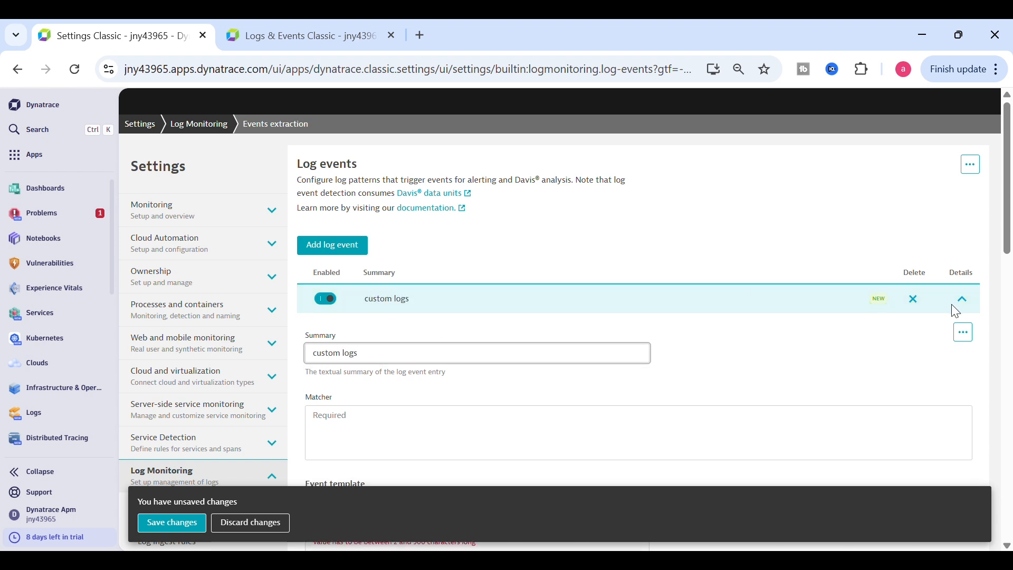
left_click_drag(1010, 244, 1010, 305)
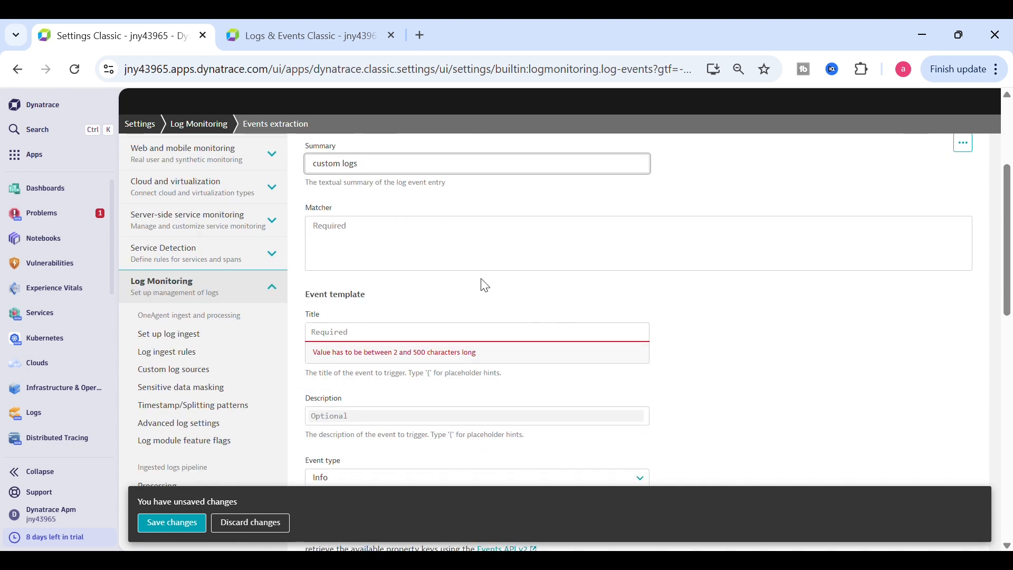
left_click(466, 260)
type("matchesphrase(content, \"Test Log 1 *\")")
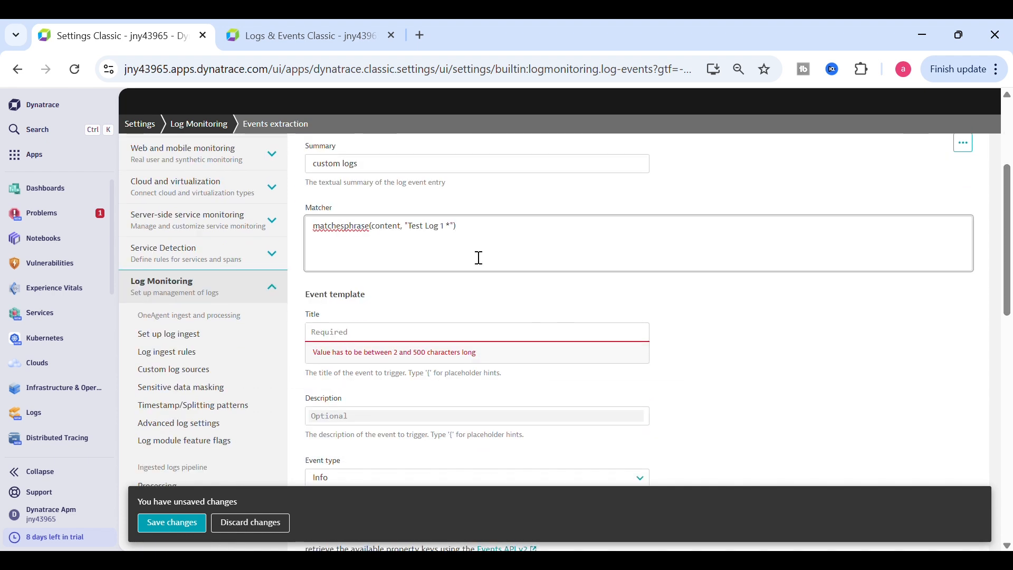
Enter 'Test Logs' as the event template title
left_click(361, 340)
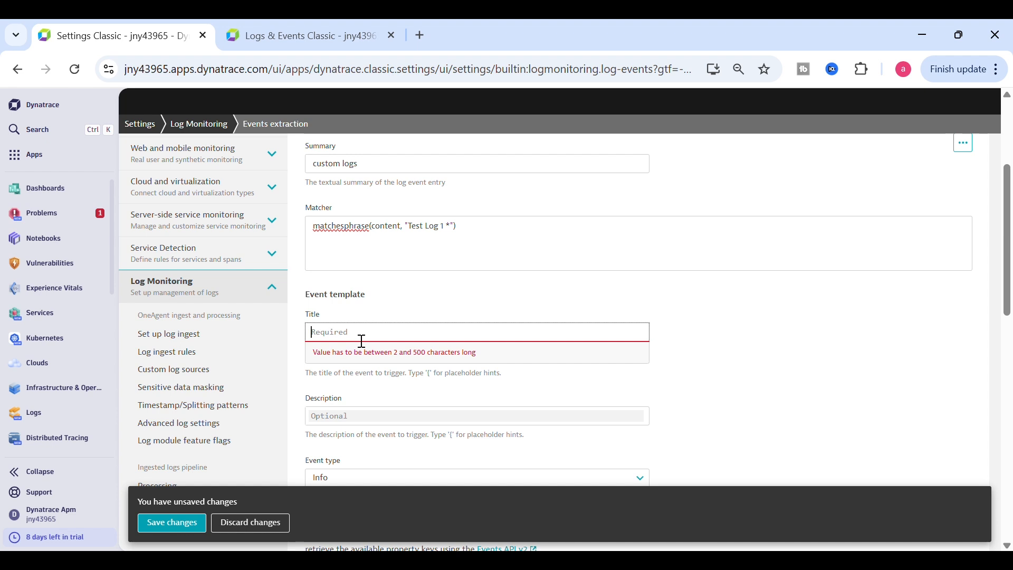
type("Test Logs")
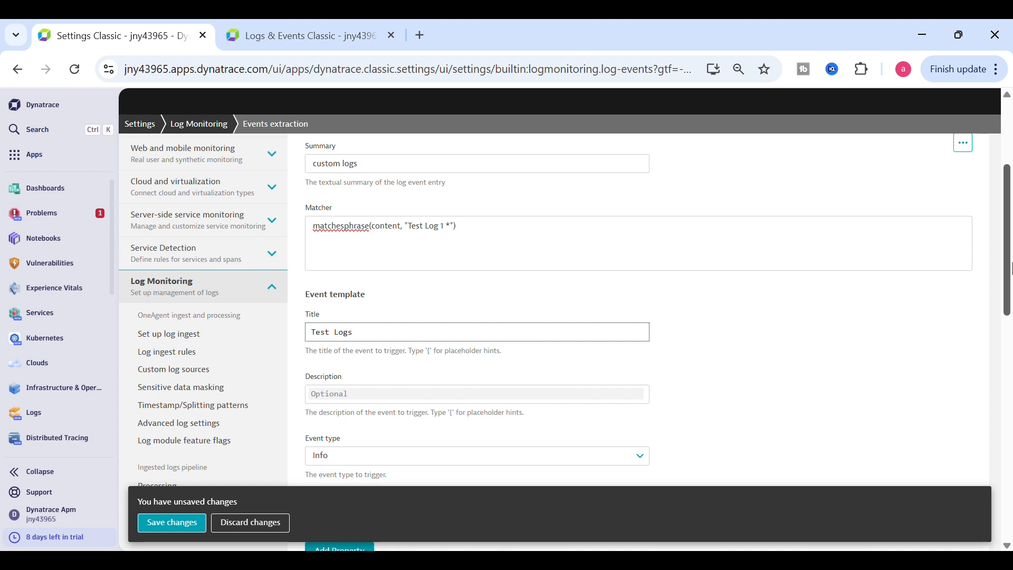
scroll(1009, 260, "down", 3)
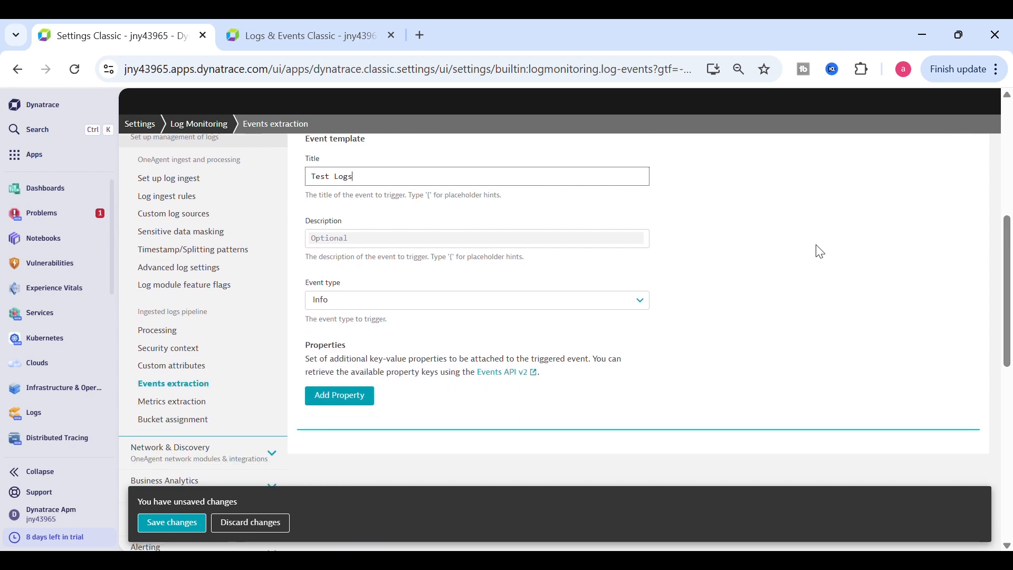
Set the custom logs event type to Custom alert and save the rule
left_click(461, 313)
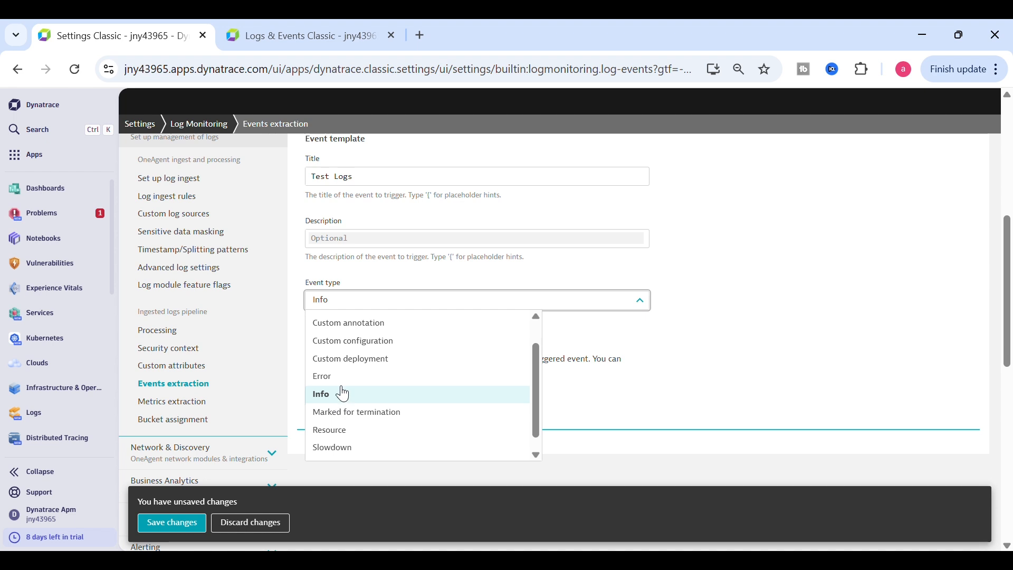
left_click(338, 381)
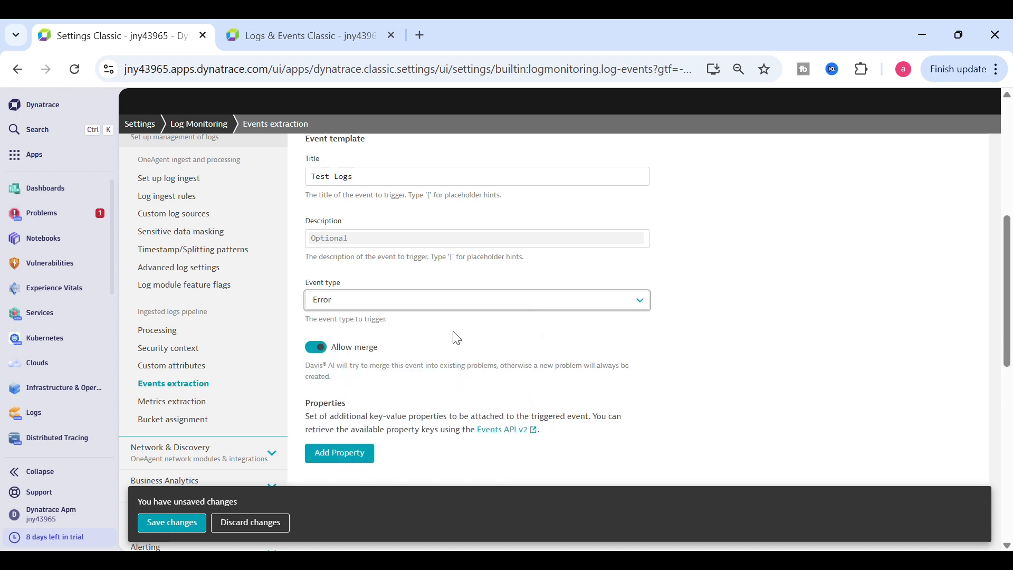
left_click(514, 308)
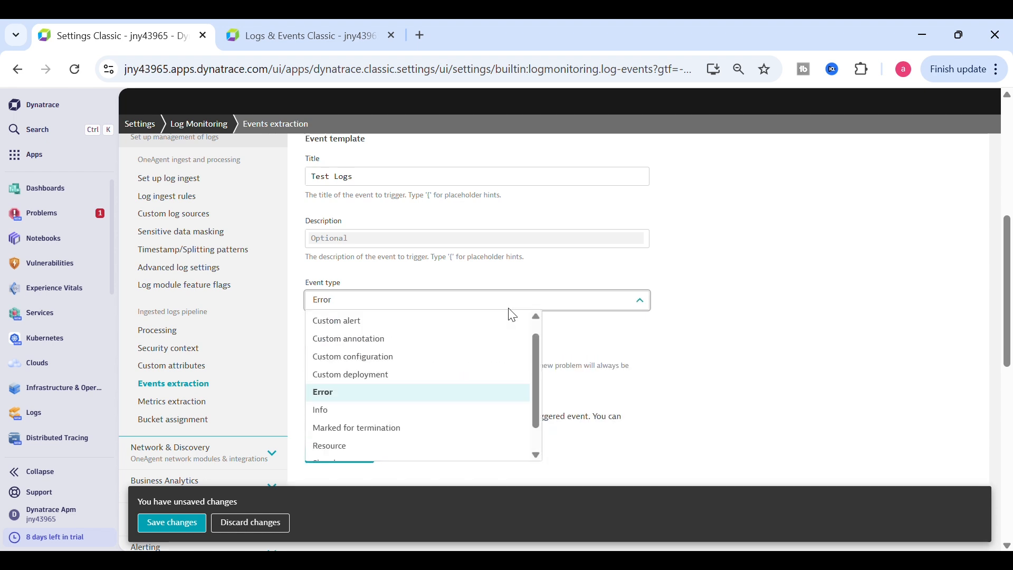
left_click(396, 325)
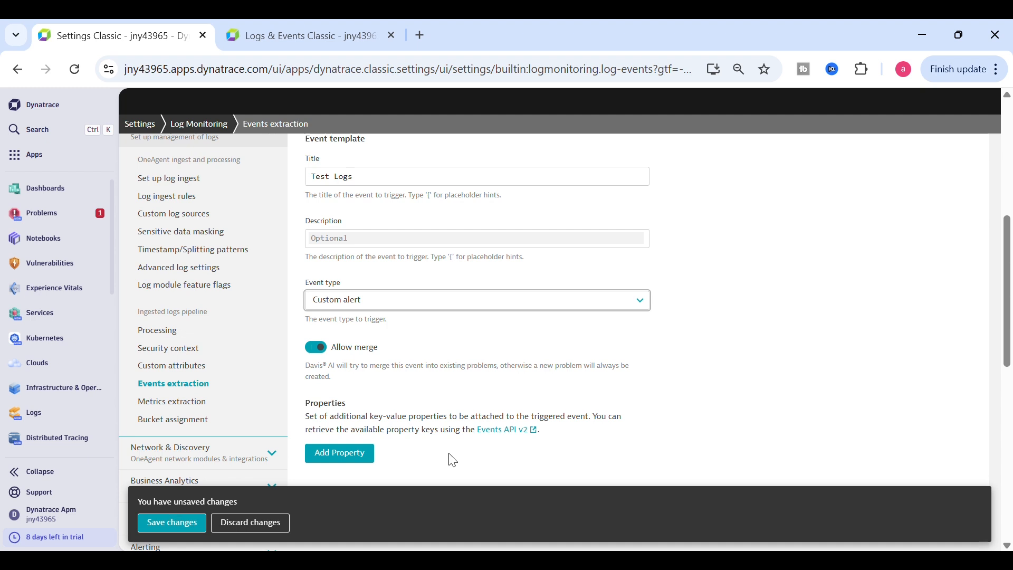
scroll(1007, 315, "down", 2)
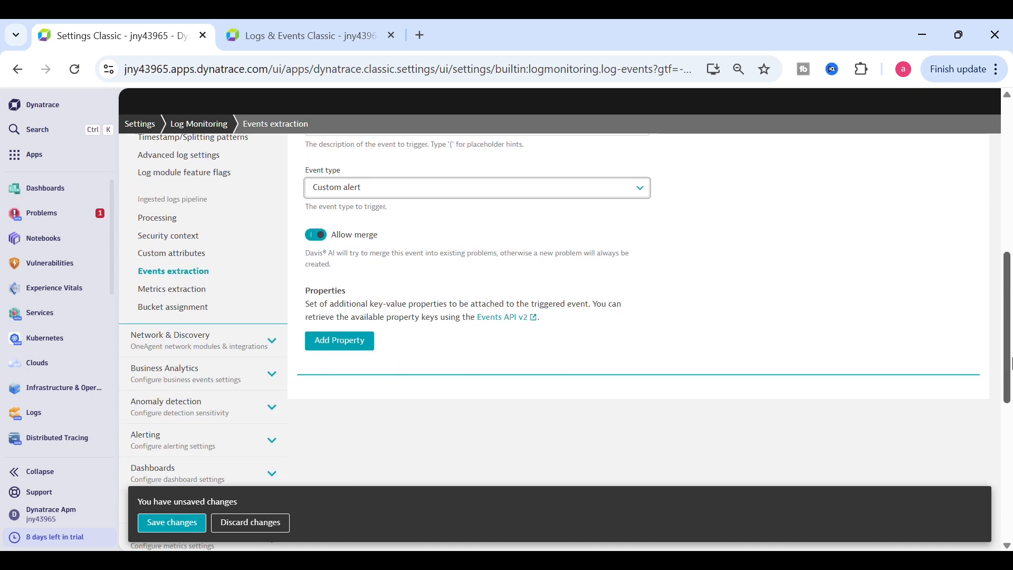
left_click(196, 526)
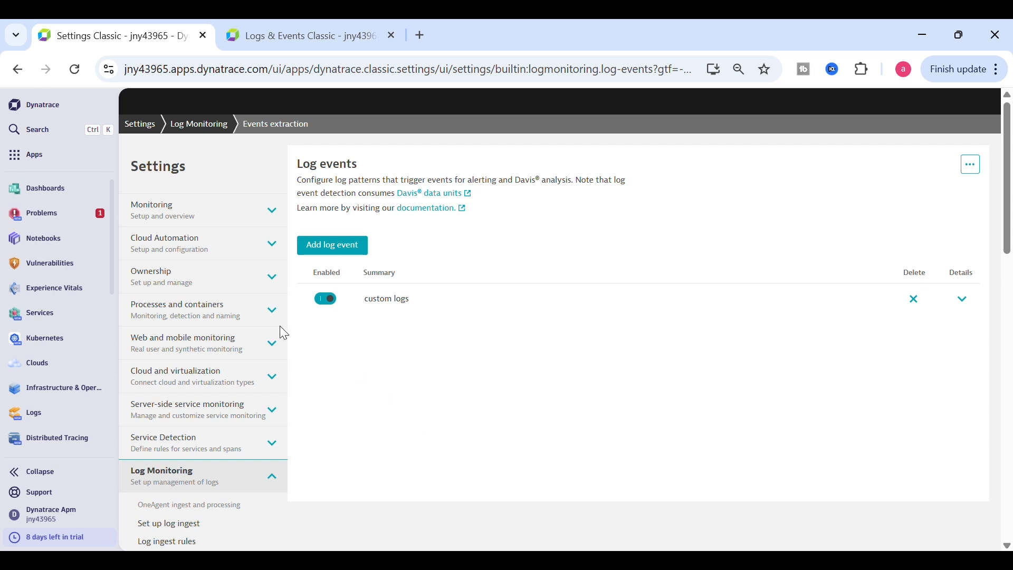
Open host AK's overview in Hosts Classic and glance at its 1 open problem
left_click(46, 133)
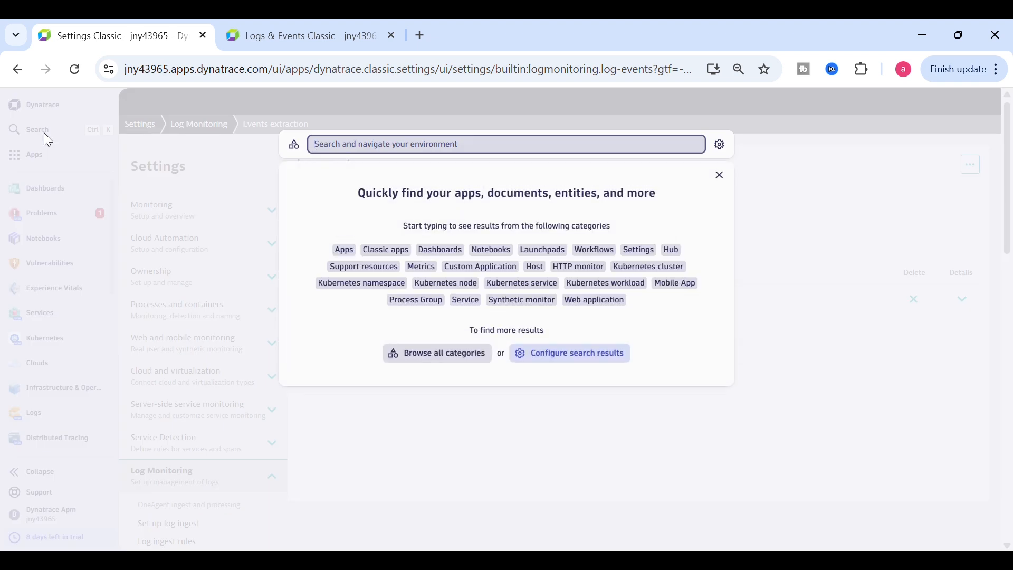
type("hos")
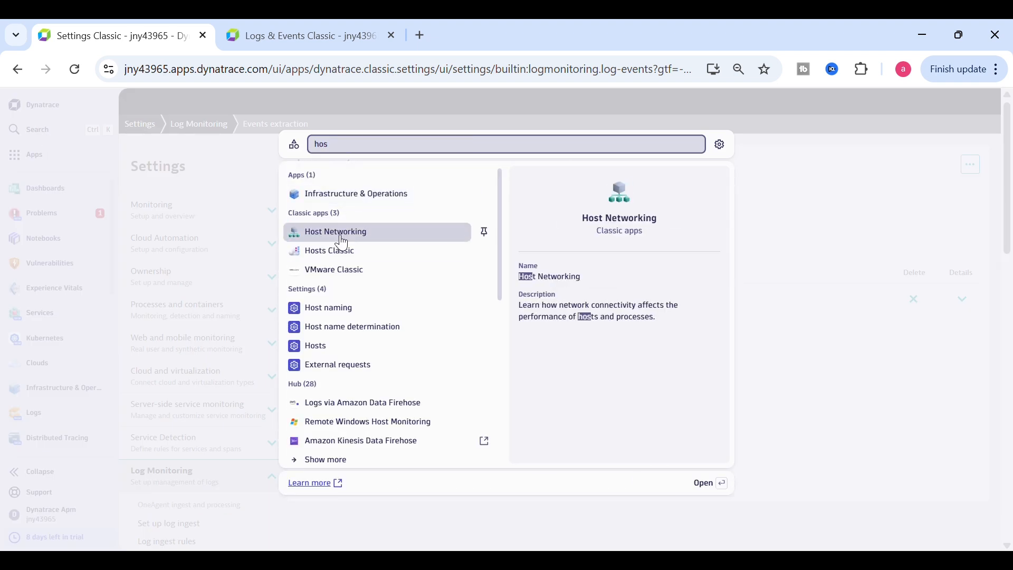
left_click(336, 251)
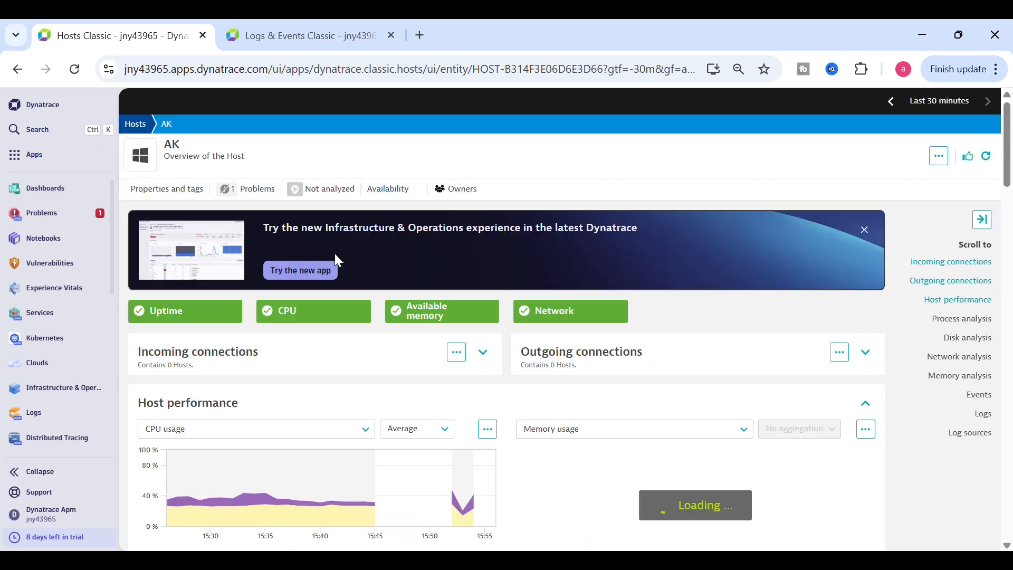
left_click(236, 193)
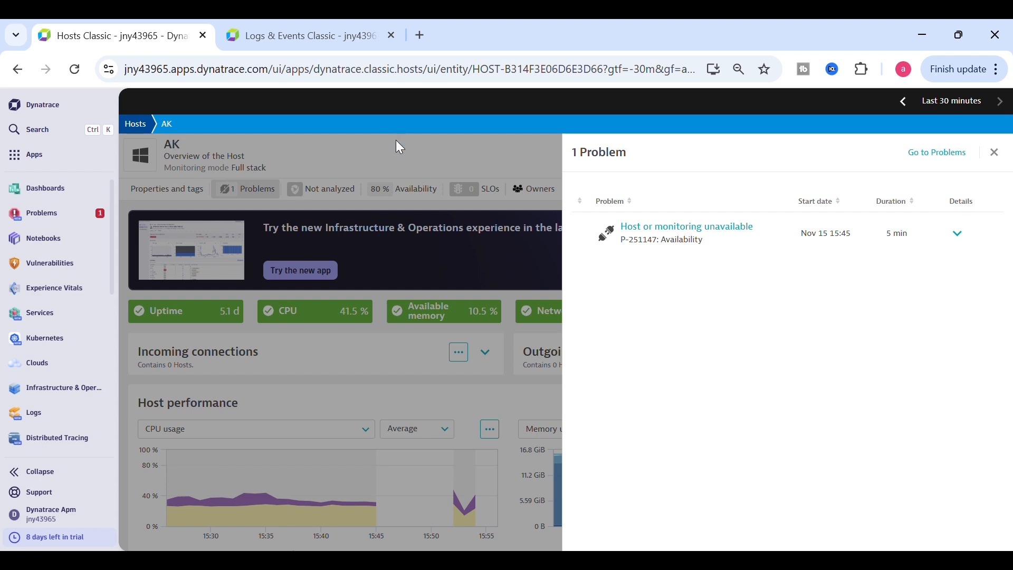
left_click(400, 147)
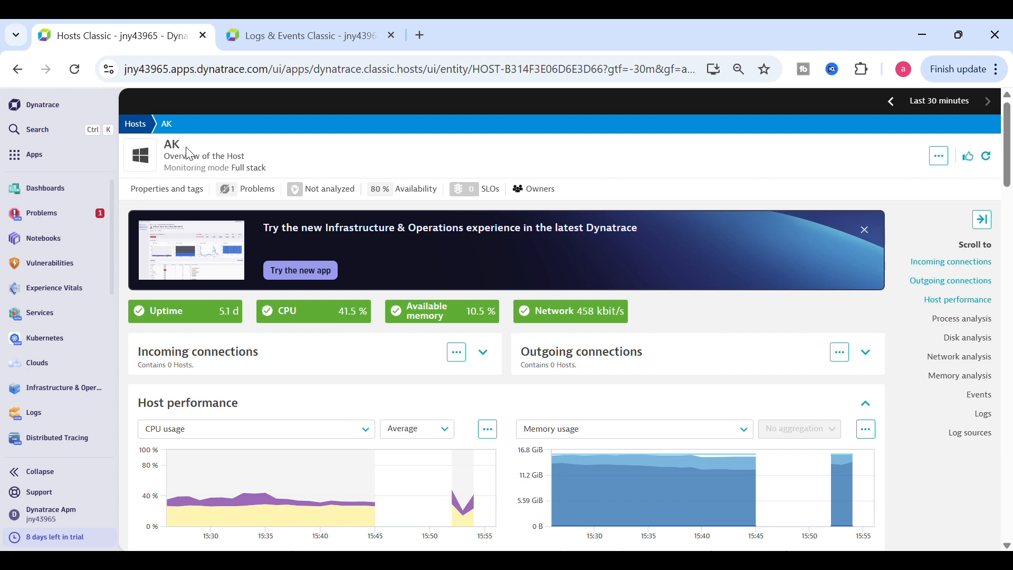
List host AK's 6 problems and open the Test Logs problem's full details
left_click(261, 196)
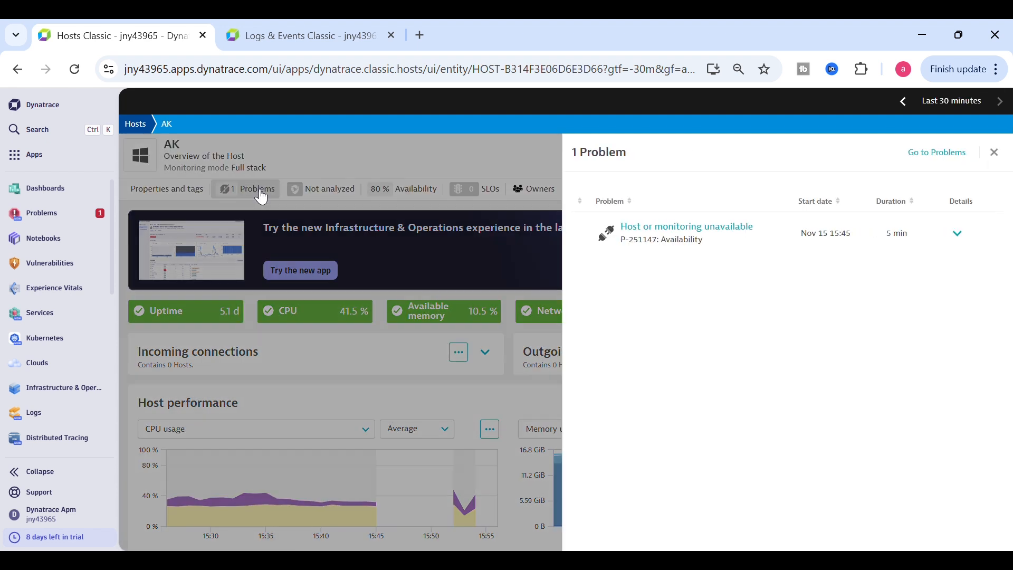
left_click(341, 150)
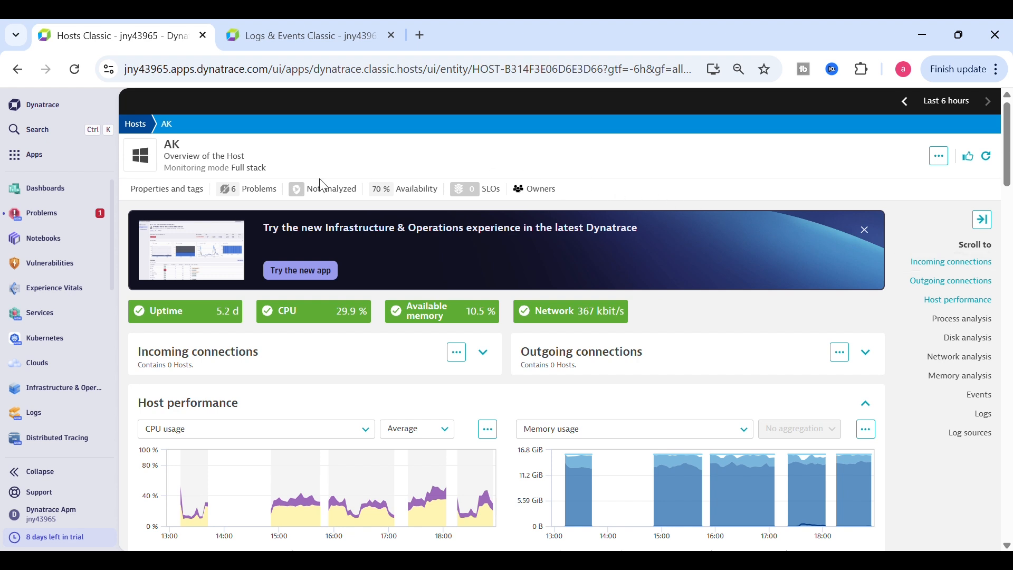
left_click(254, 192)
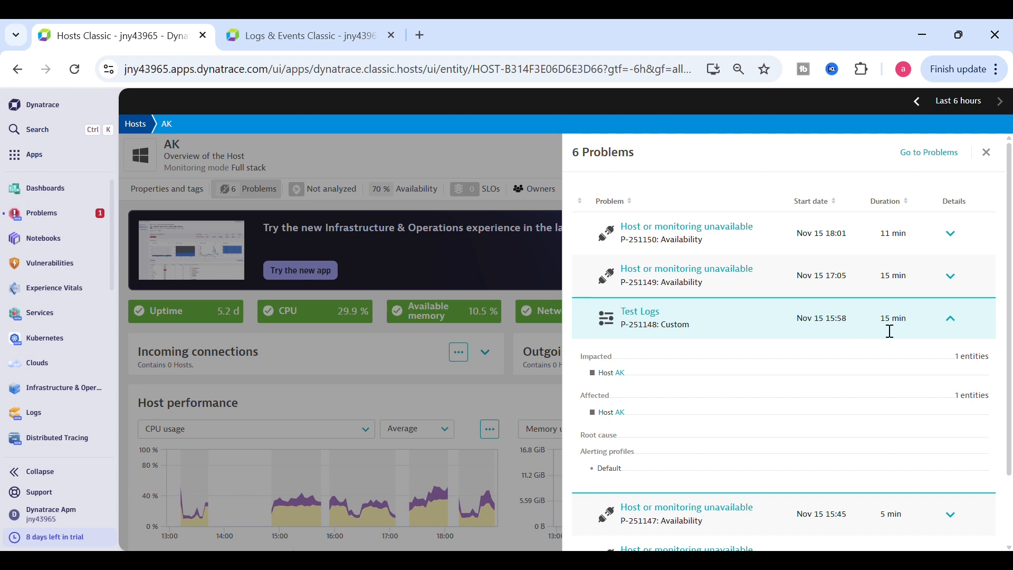
left_click(966, 323)
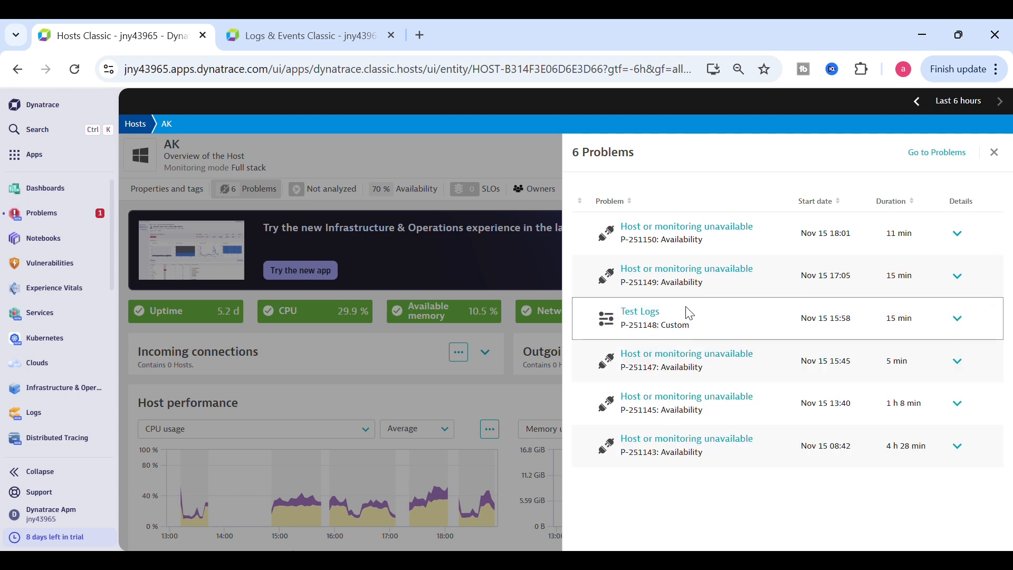
left_click(958, 319)
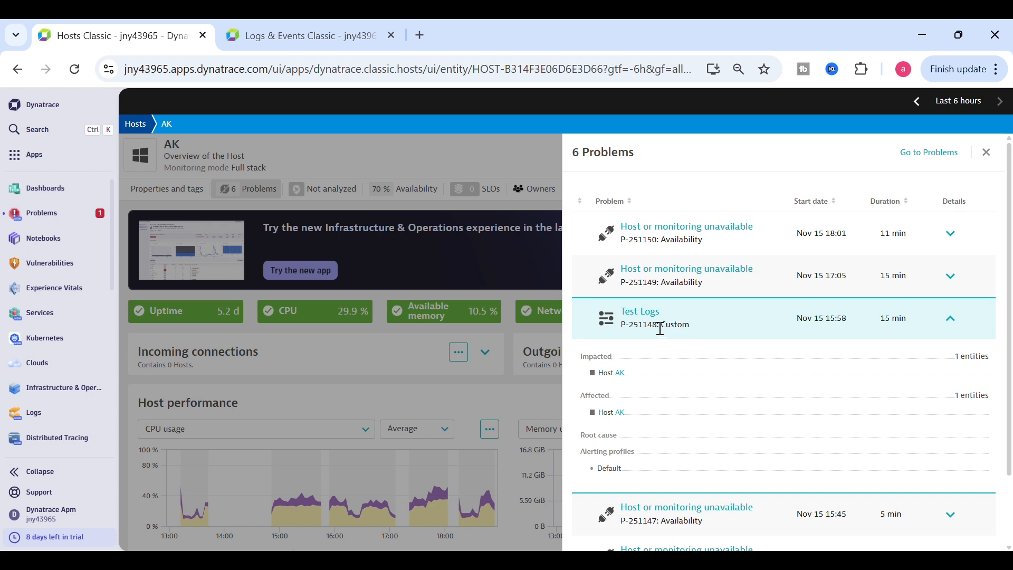
left_click(649, 314)
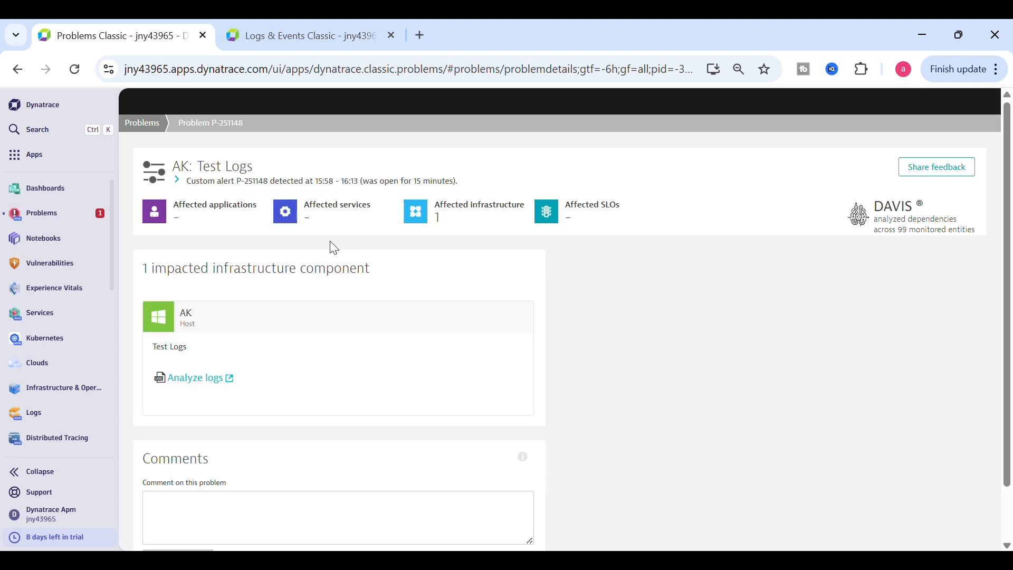
Show the Custom alert event timeline, then analyze the logs for host AK
left_click(186, 187)
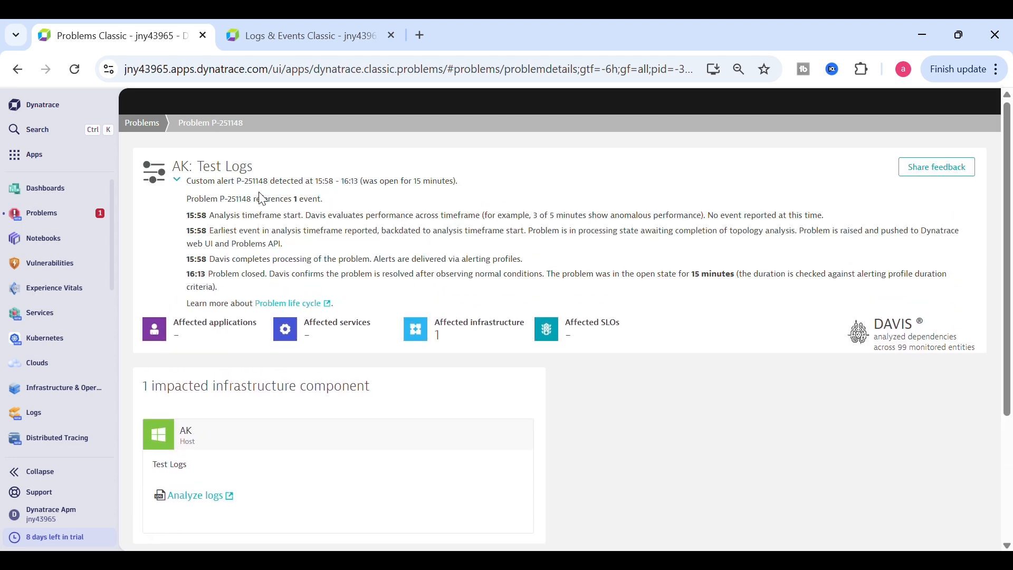
left_click(257, 187)
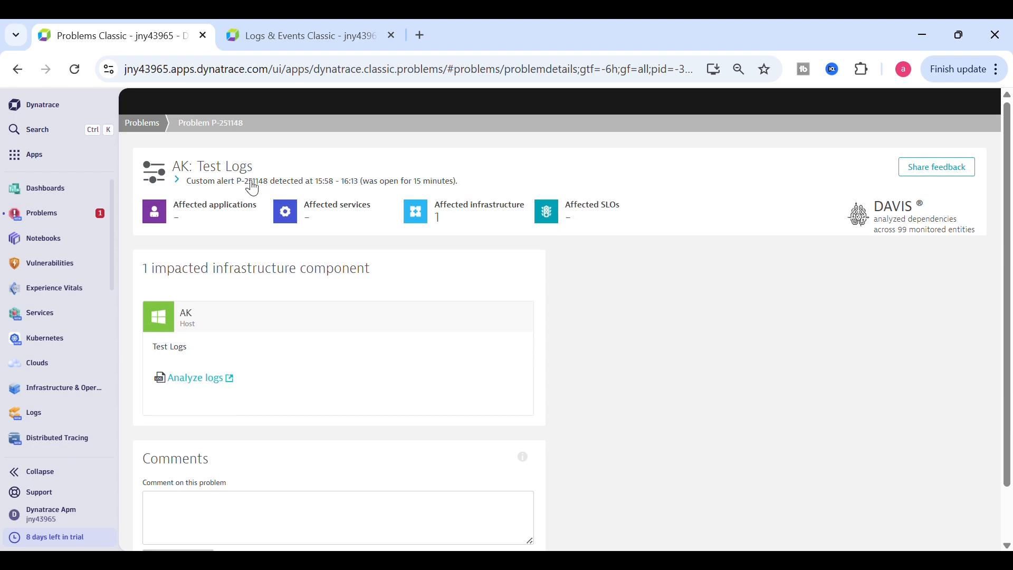
left_click(186, 185)
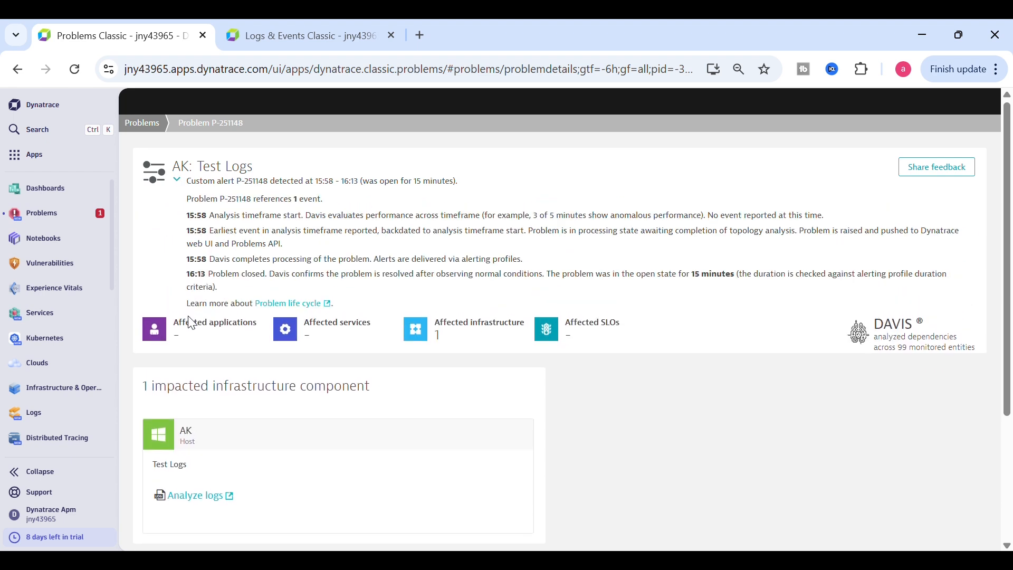
left_click(193, 500)
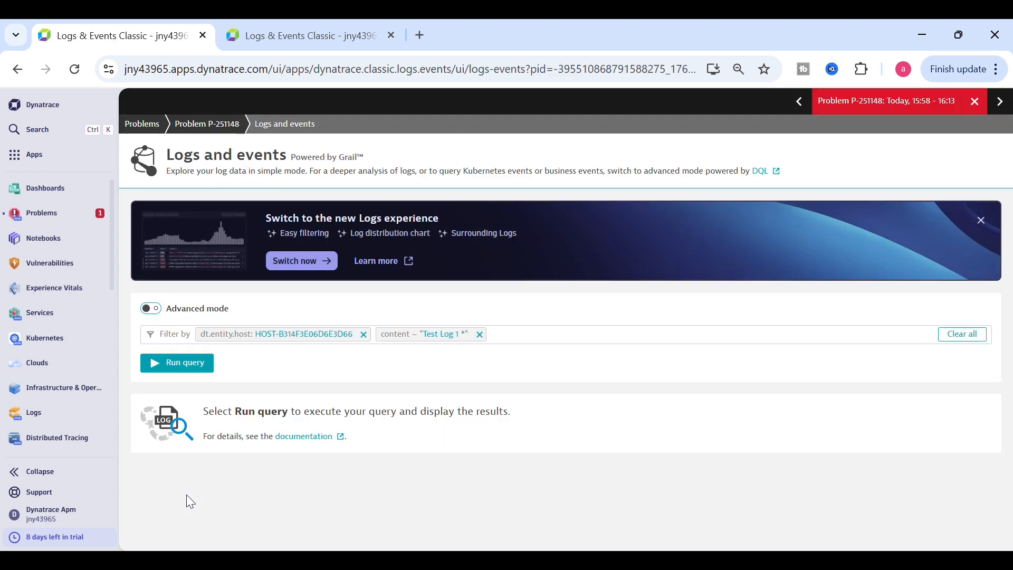
Run the query to find the 15:58:03 'Test Log 1 *' record, then return to problem P-251148
left_click(163, 363)
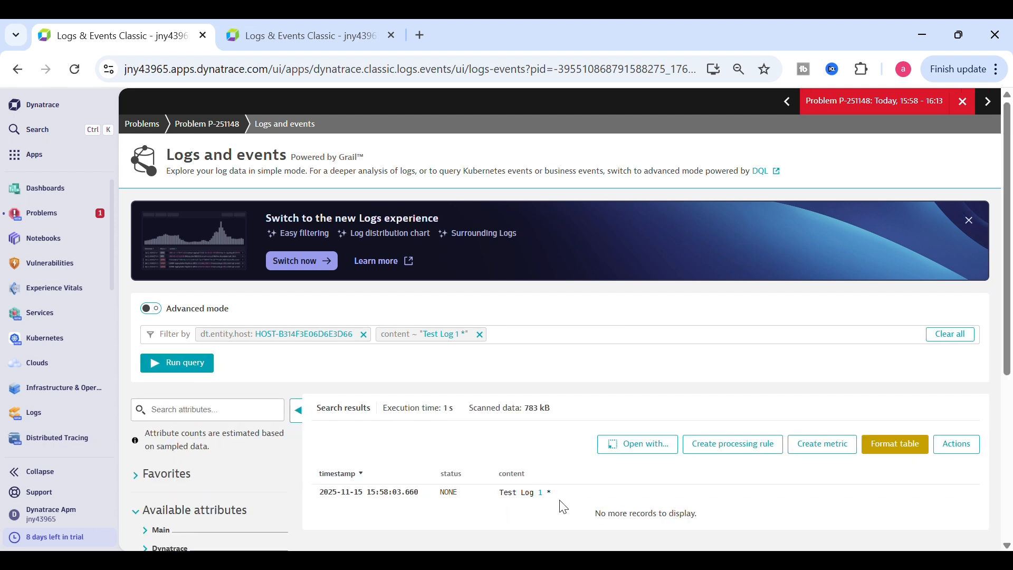
left_click_drag(563, 507, 502, 496)
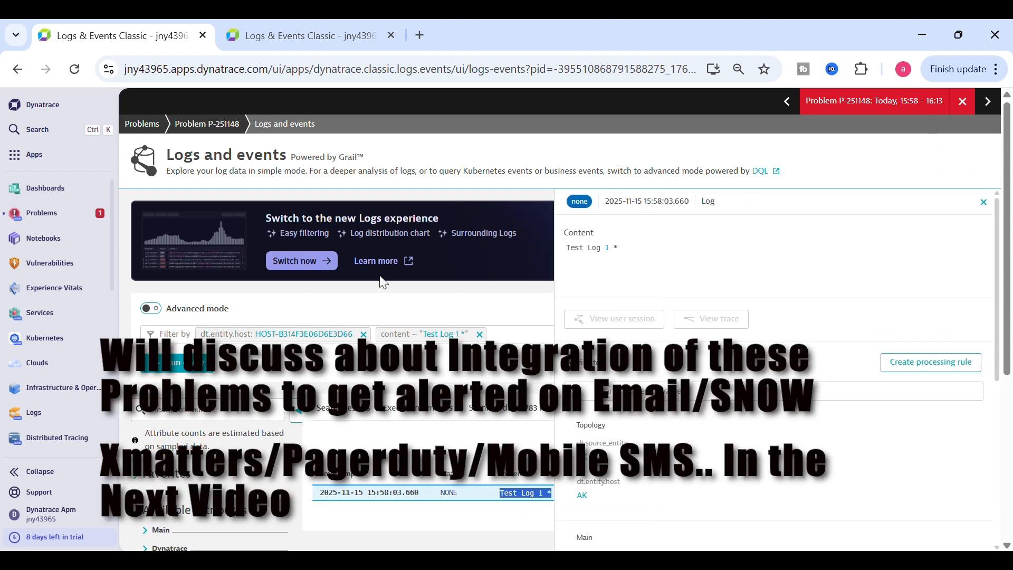
left_click(18, 71)
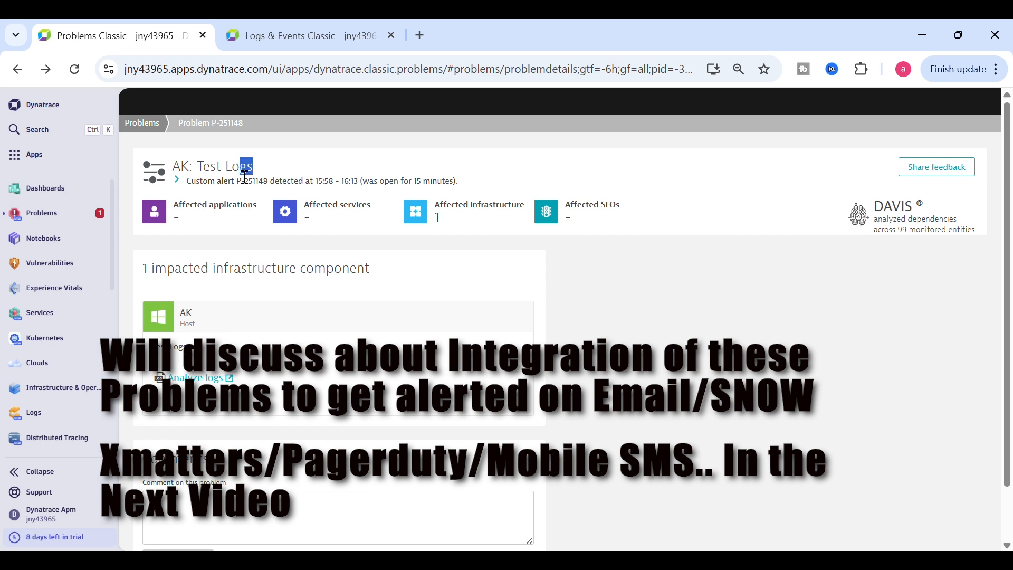
left_click_drag(245, 178, 207, 178)
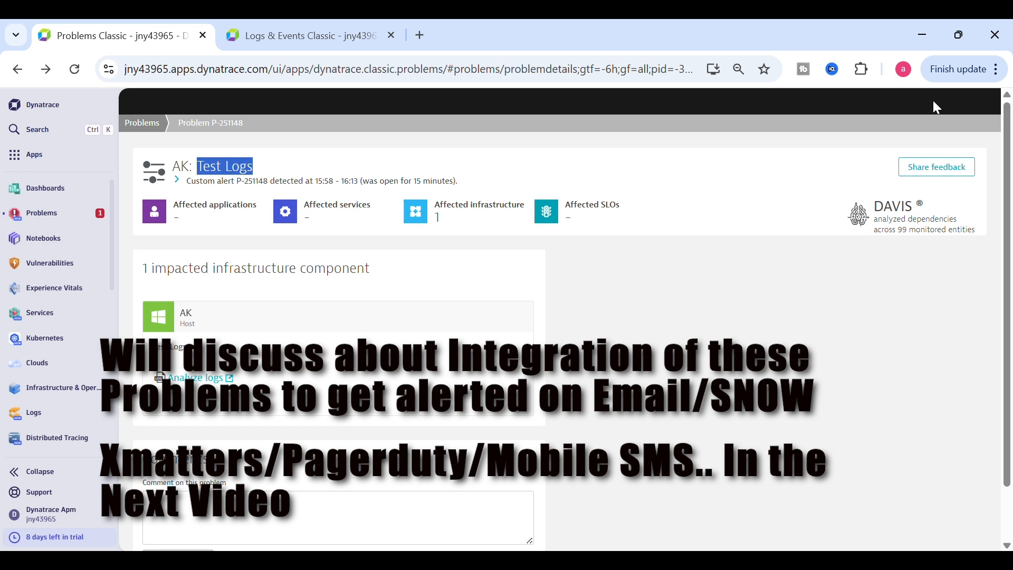